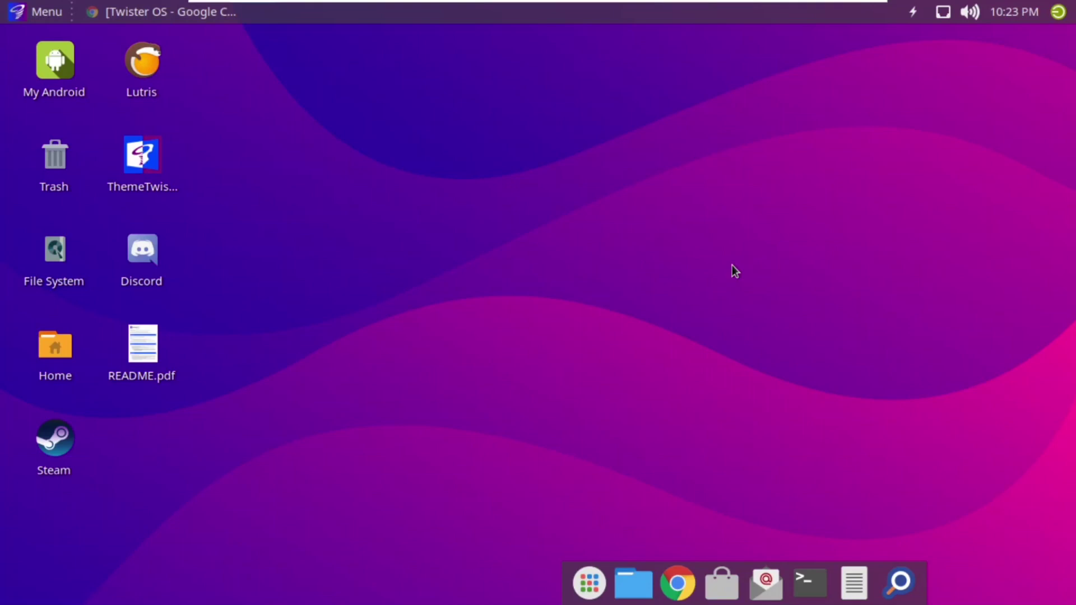
Switch to the Chrome window and open the Twister Spins page for additional hardware from the Twister OS site's downloads.
mouse_move(238, 3)
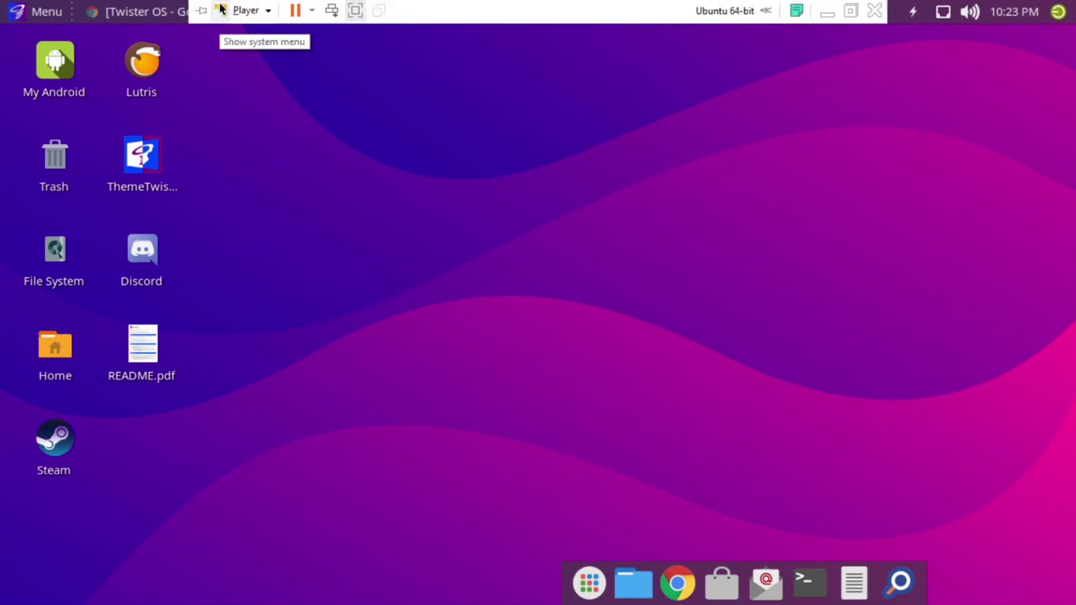
left_click(139, 11)
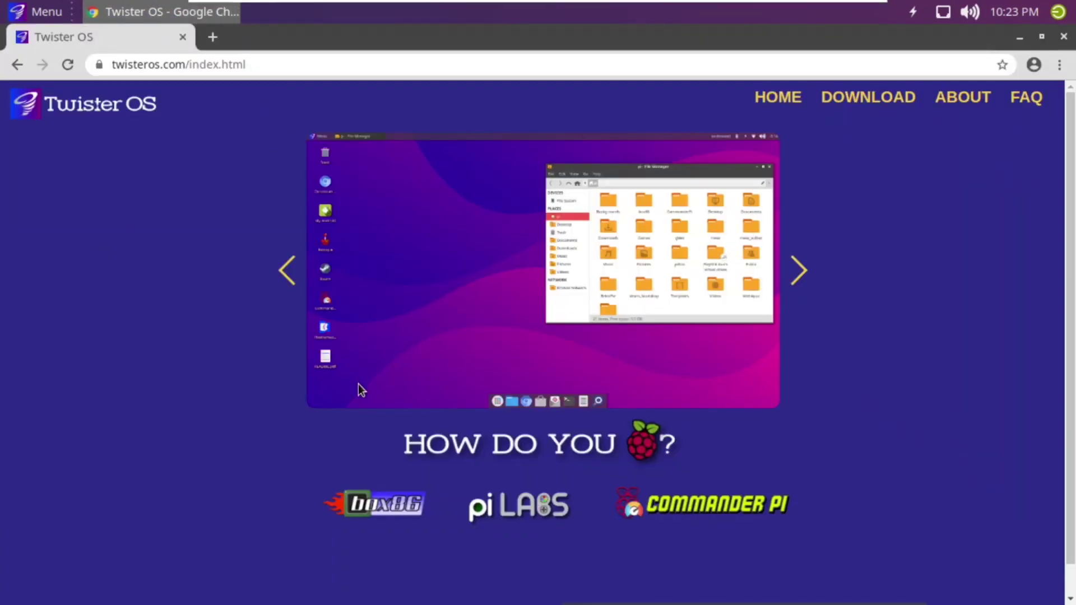
left_click(798, 273)
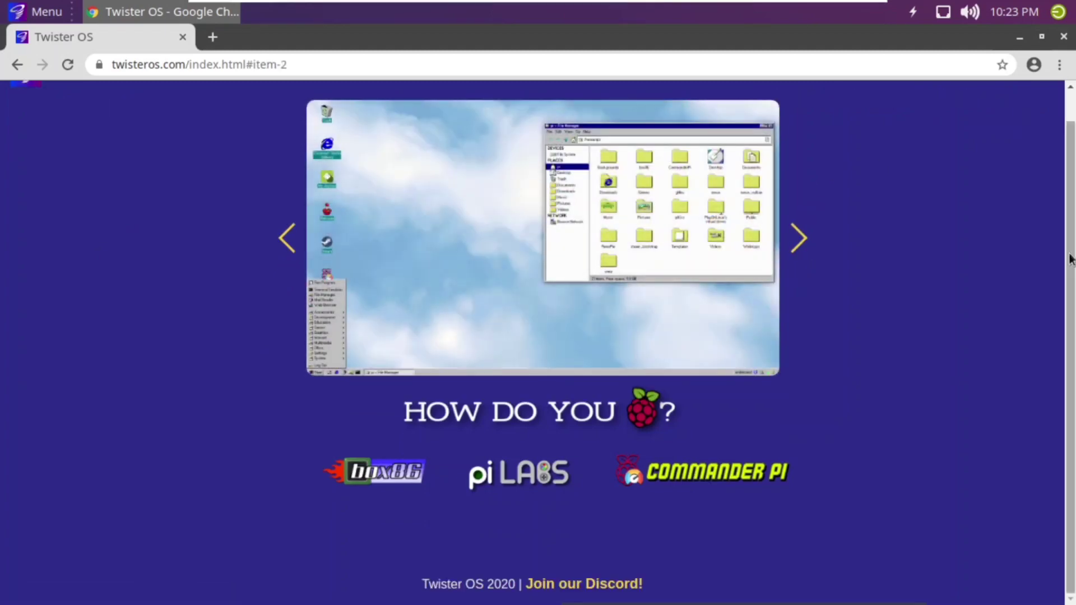
left_click(893, 101)
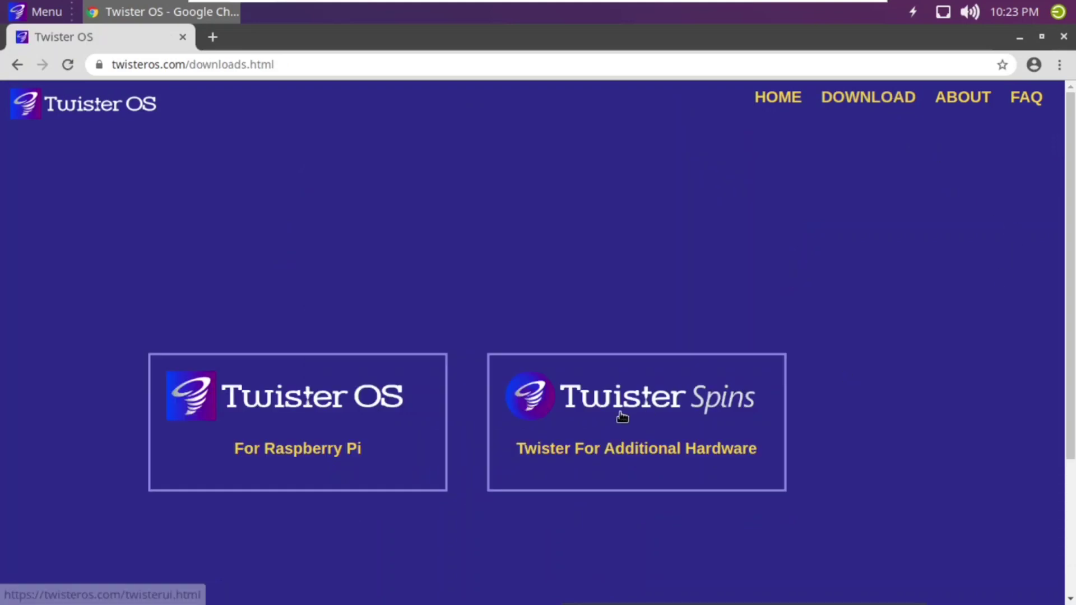
left_click(618, 439)
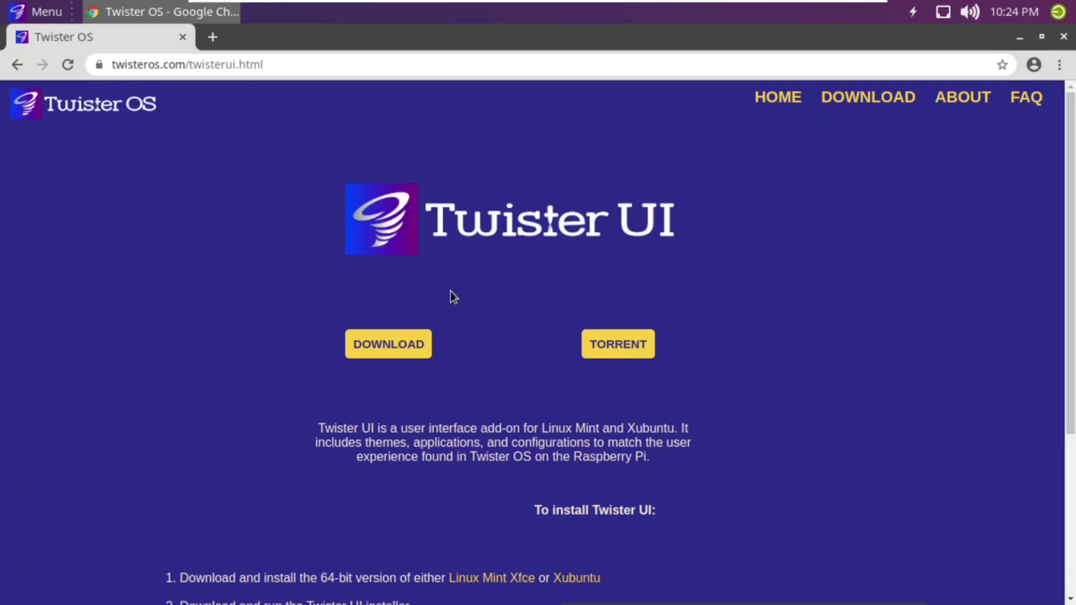
Examine the Twister UI description and installation instructions on the web page, and minimize the browser.
scroll(1073, 183, "down", 1)
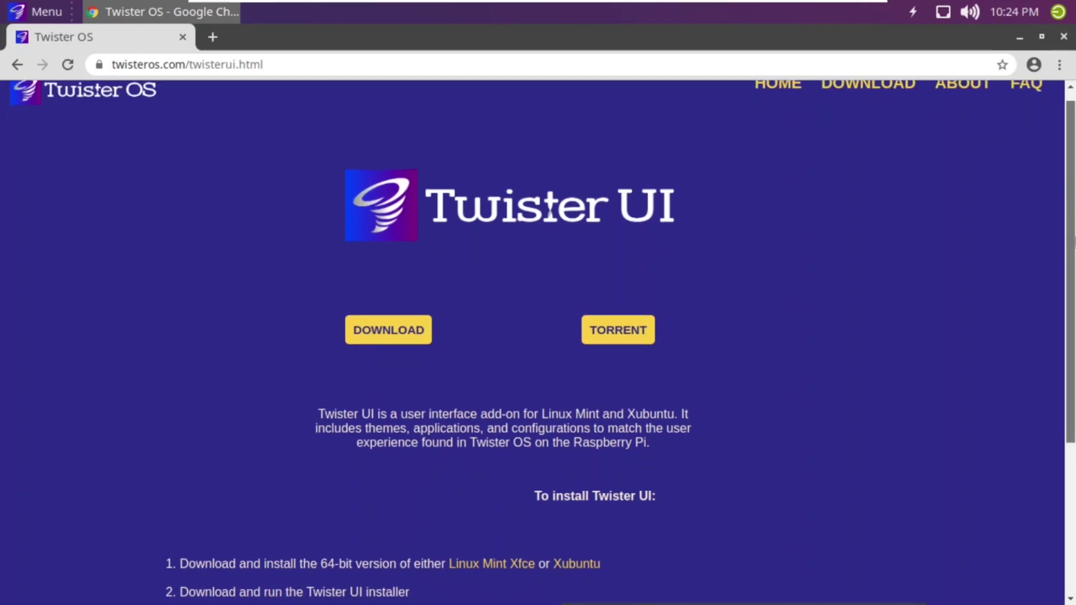
scroll(1072, 134, "up", 1)
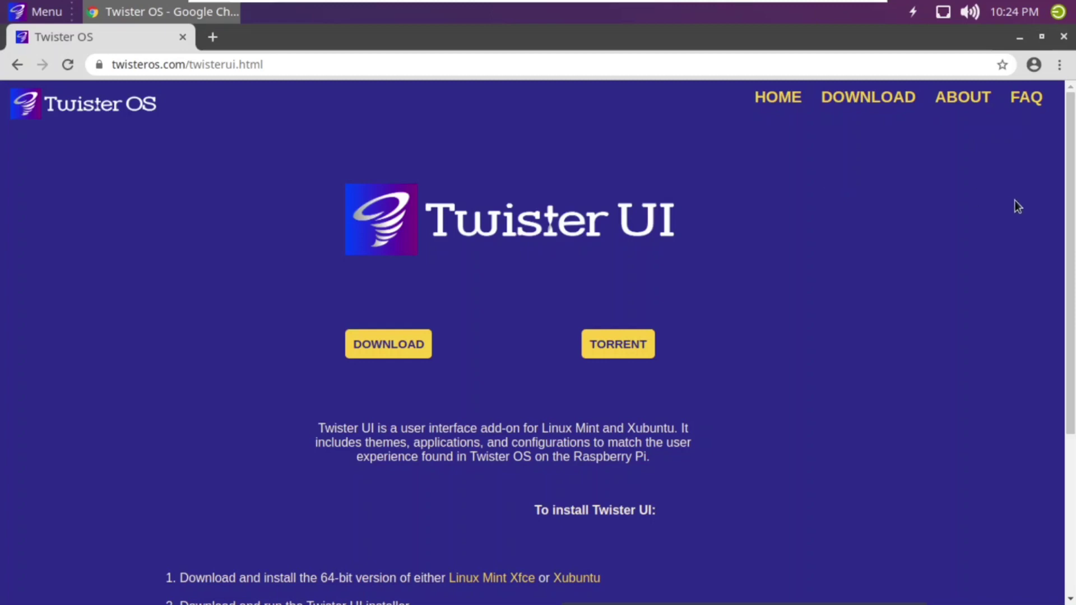
scroll(1072, 219, "down", 2)
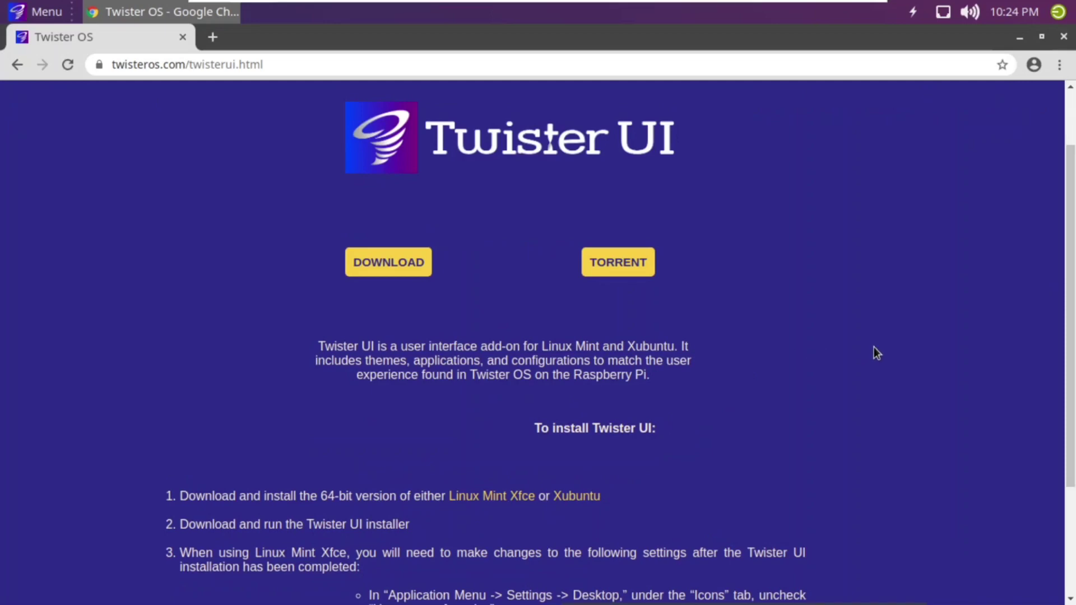
left_click(1018, 40)
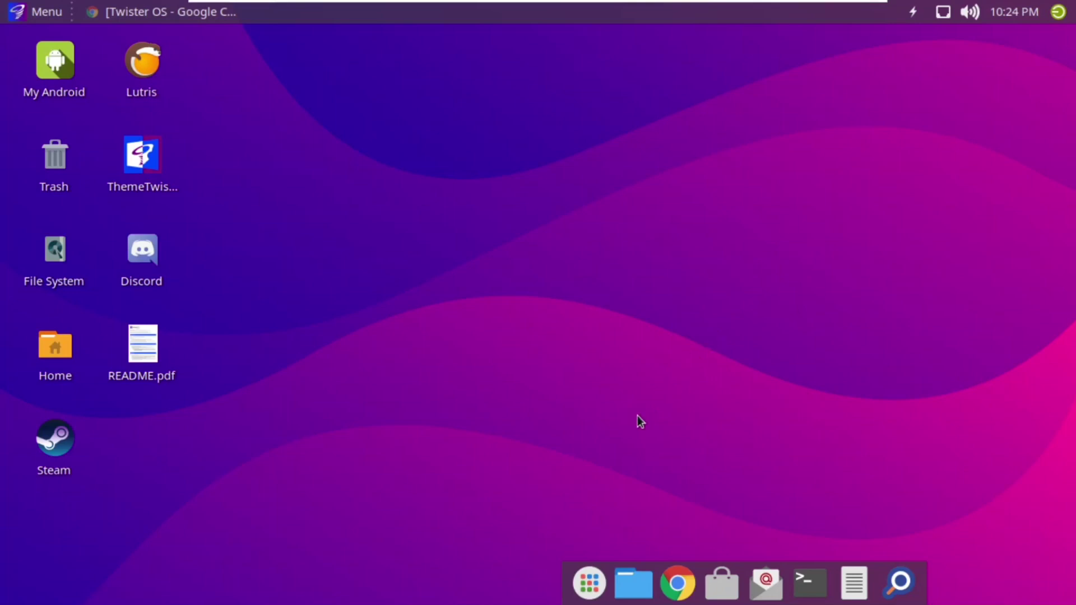
Browse the pages of installed applications in the full-screen app launcher and close it.
left_click(590, 584)
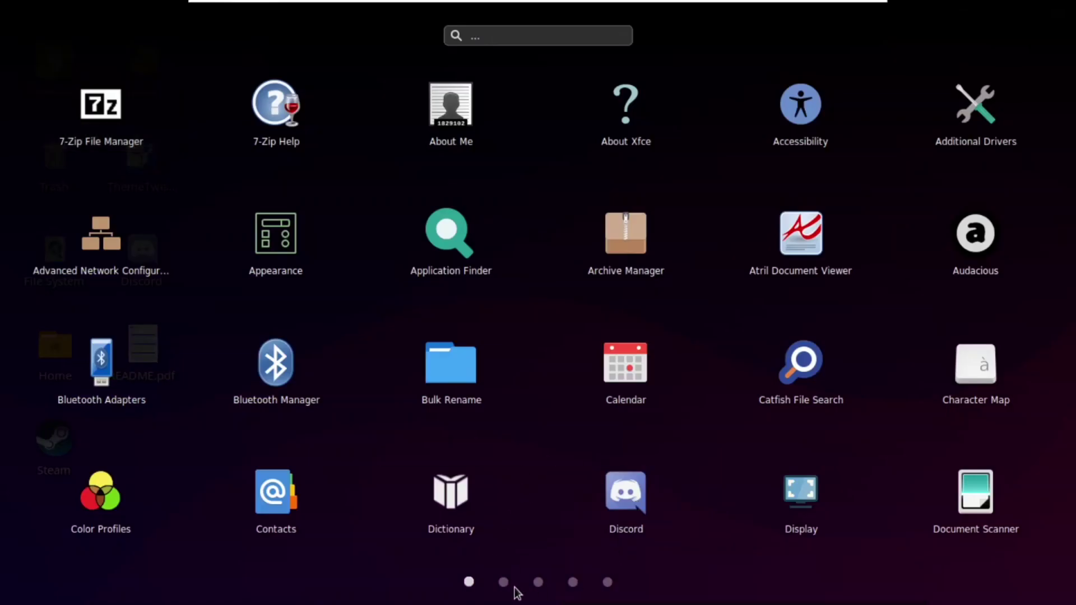
left_click(515, 585)
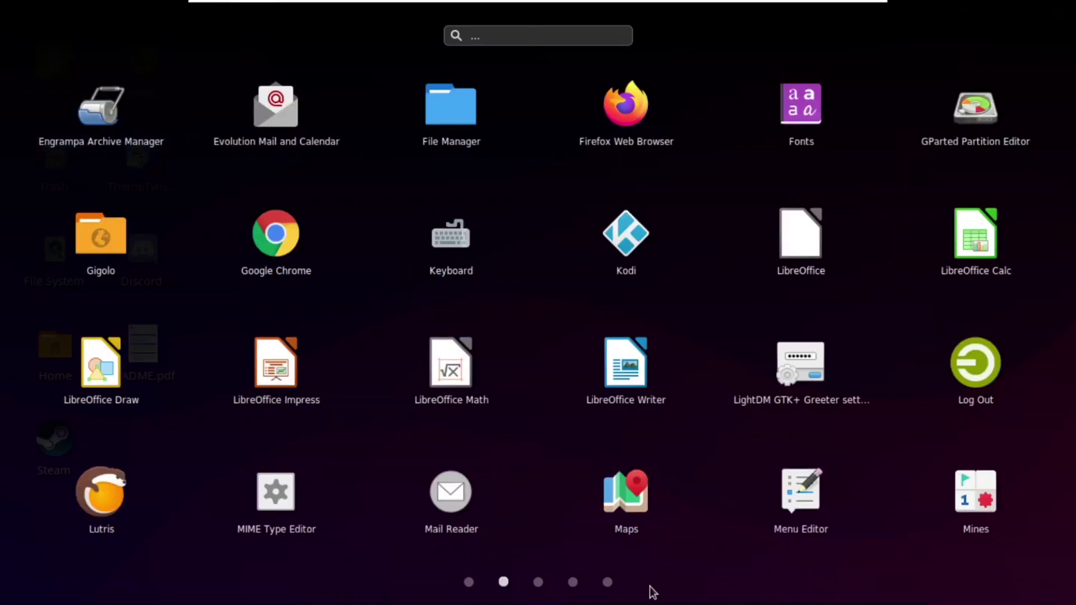
left_click(597, 578)
left_click(559, 590)
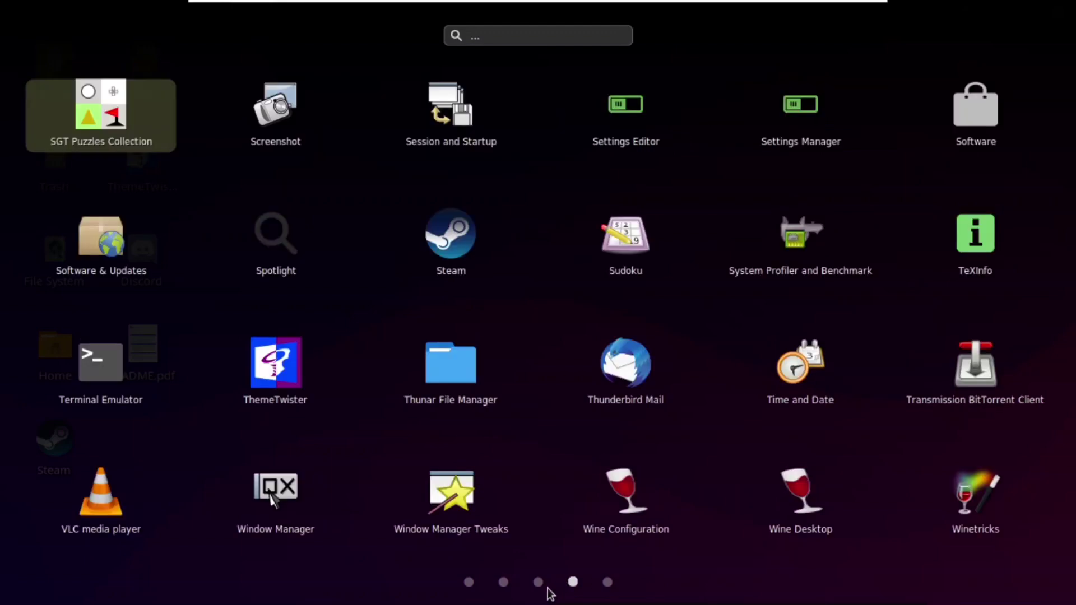
left_click(535, 583)
left_click(399, 593)
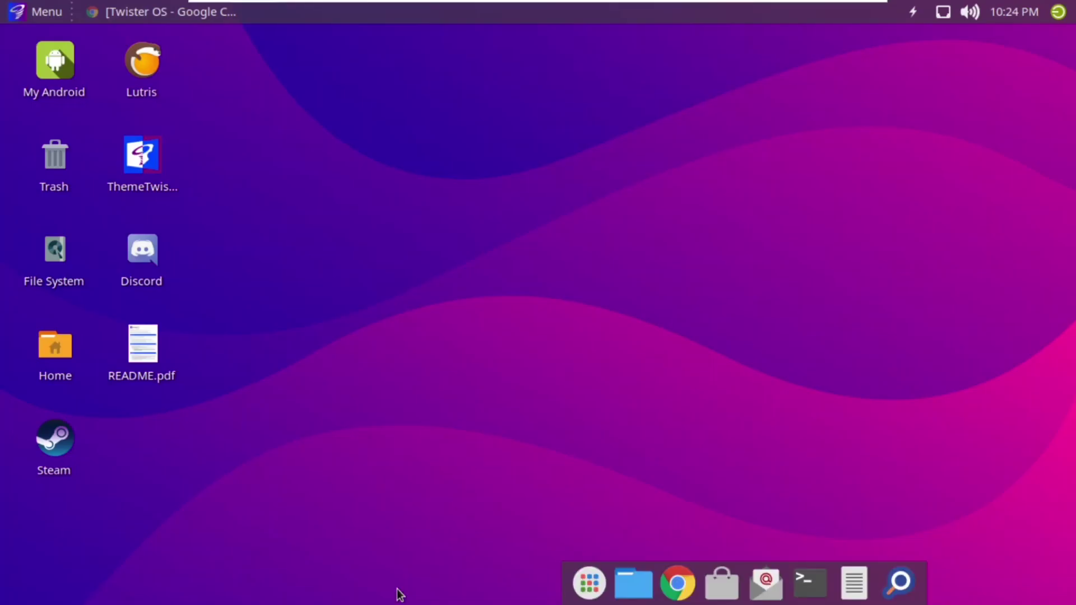
Open the home folder in the file manager, restore the window from maximized, and close it.
left_click(633, 583)
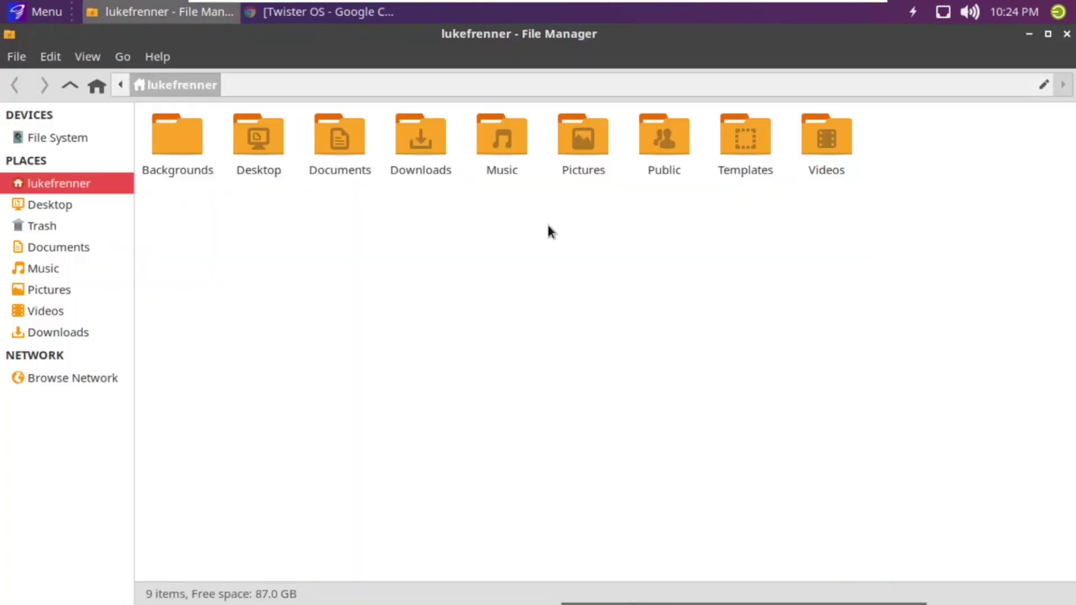
left_click(1048, 35)
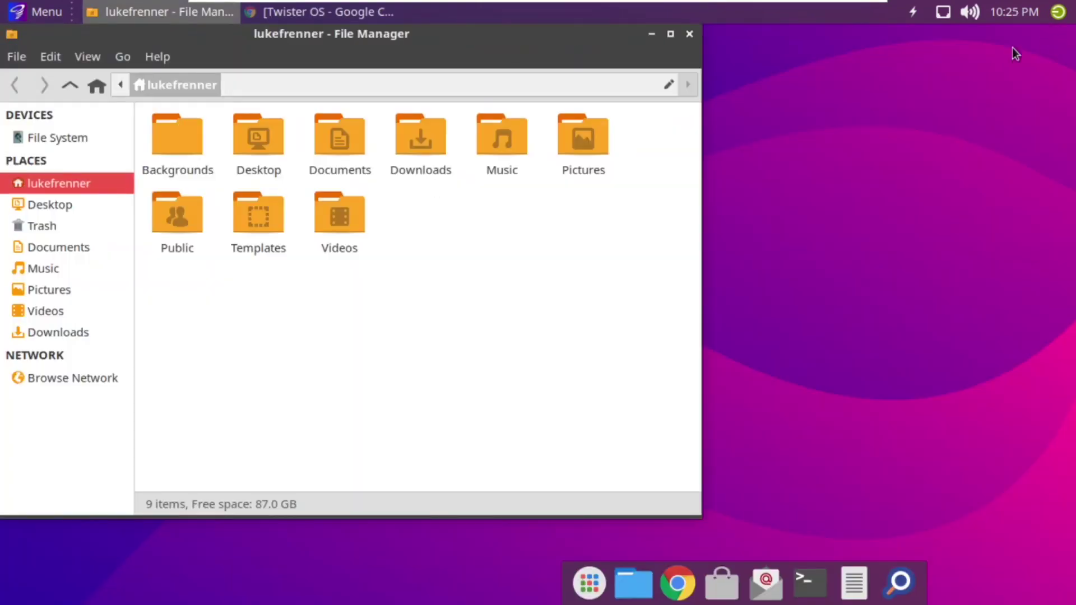
left_click(690, 34)
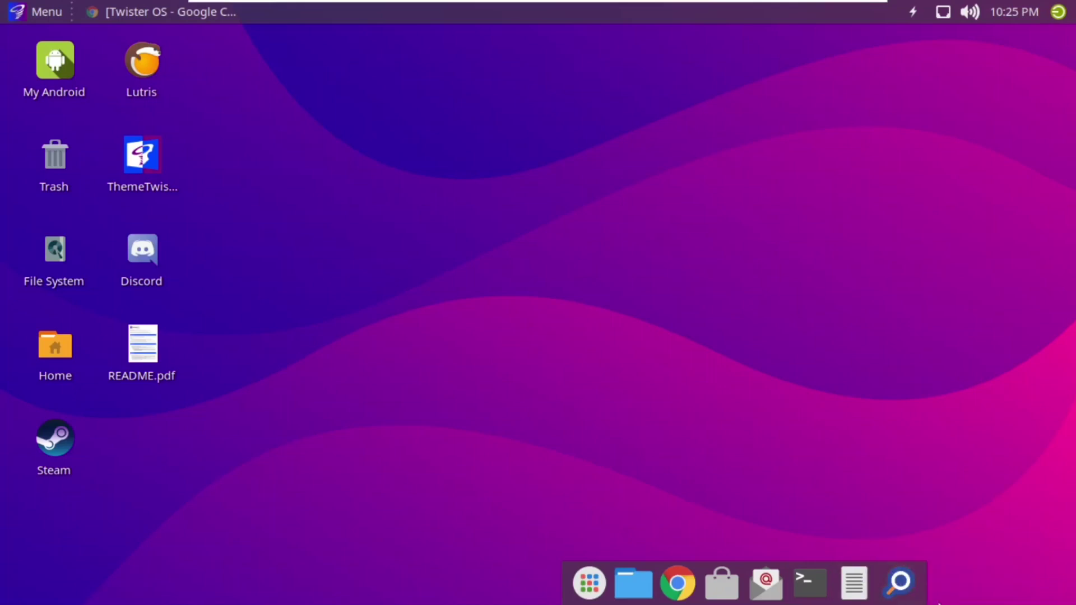
Run neofetch in a terminal, examine the system information, and close the terminal.
left_click(818, 571)
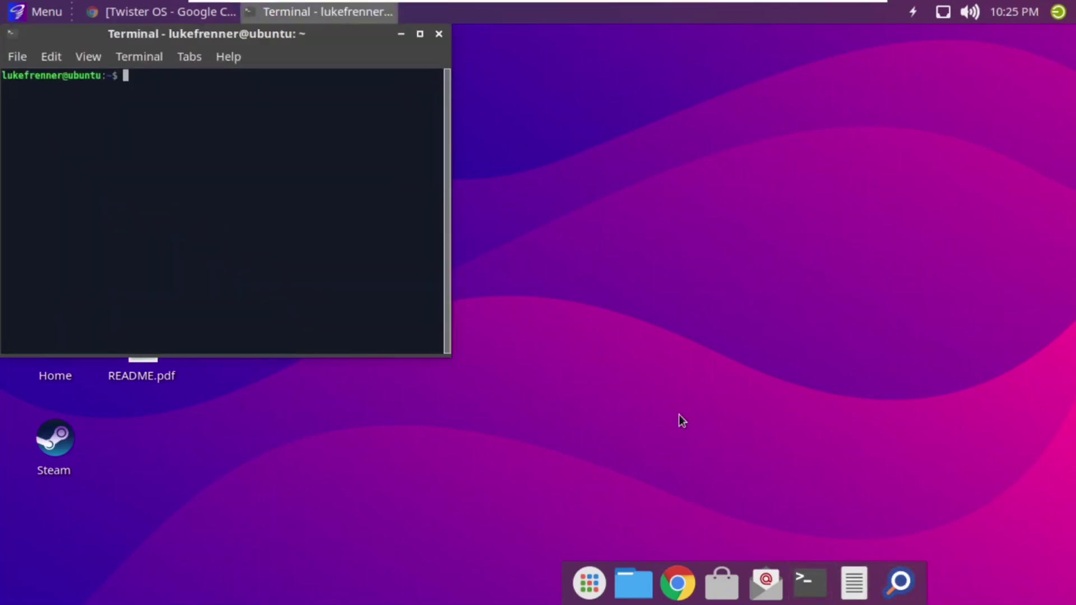
type("neofetch")
key("Return")
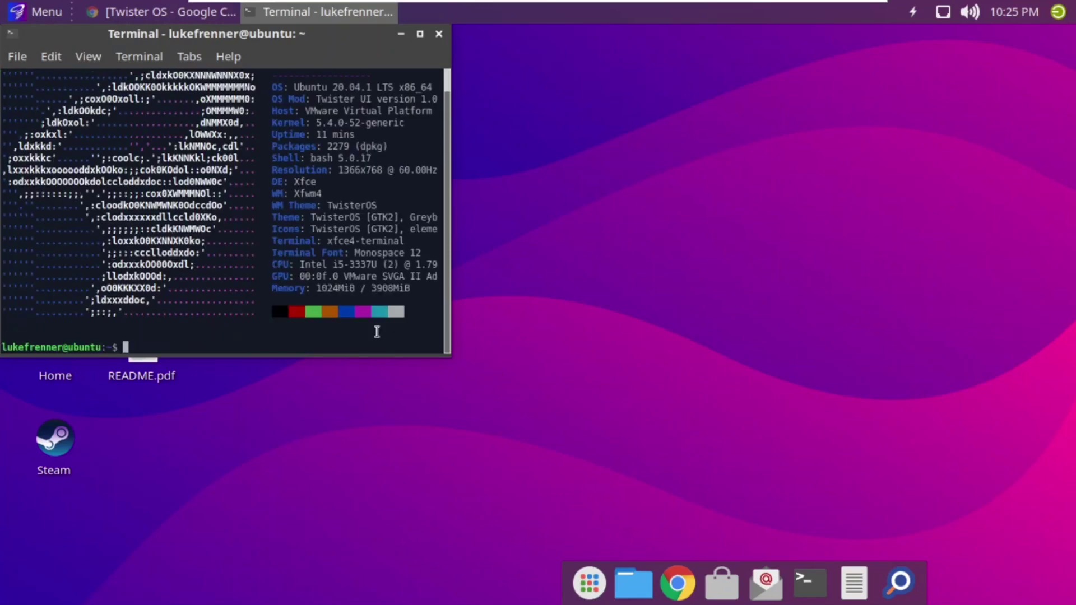
scroll(446, 289, "up", 1)
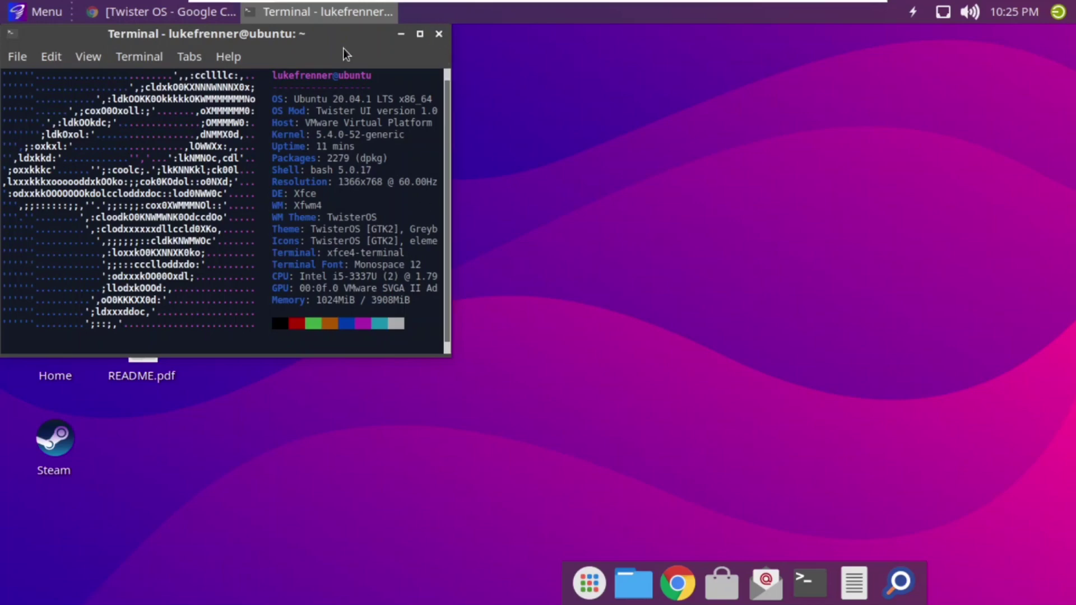
left_click_drag(361, 44, 460, 74)
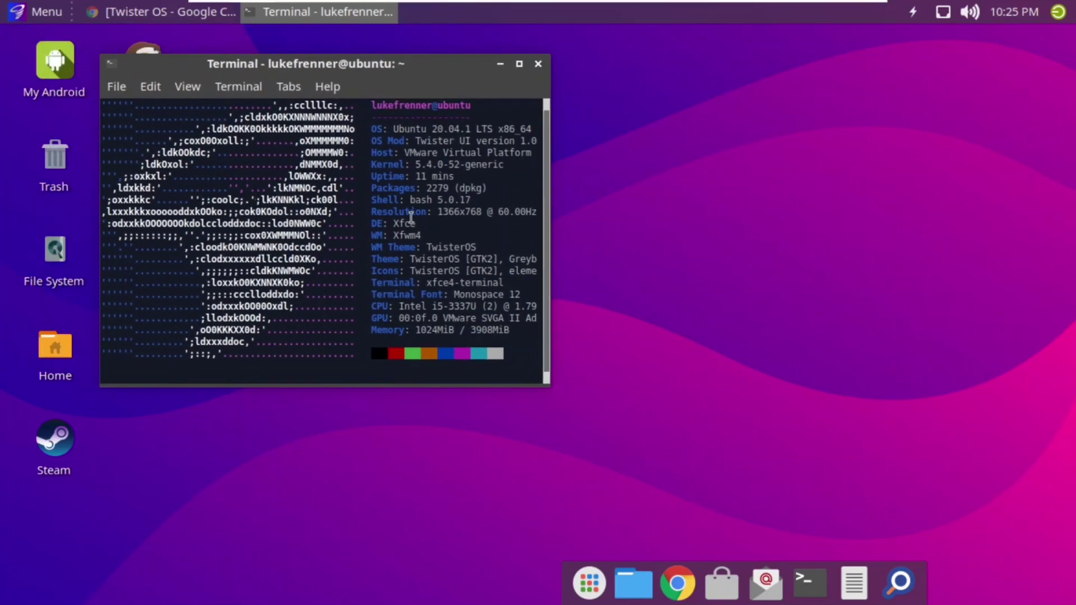
left_click(538, 64)
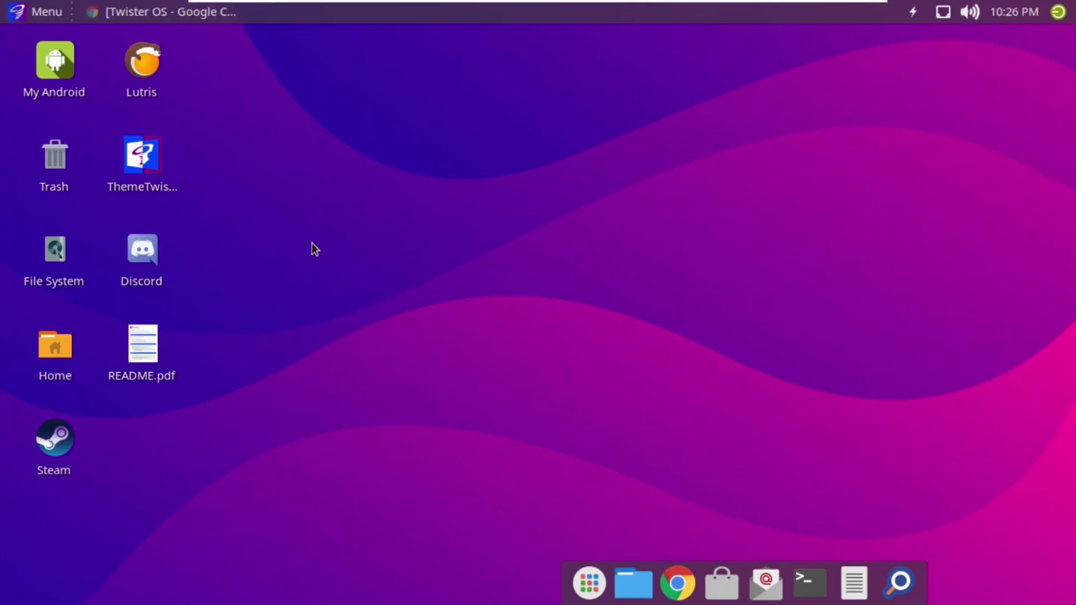
left_click(36, 160)
left_click(50, 272)
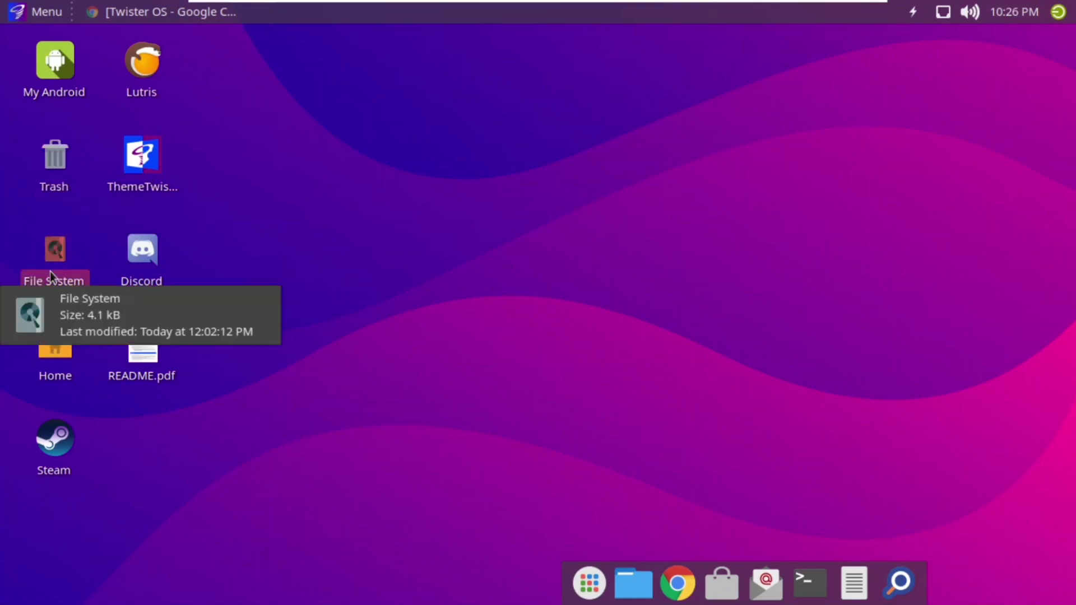
left_click(74, 458)
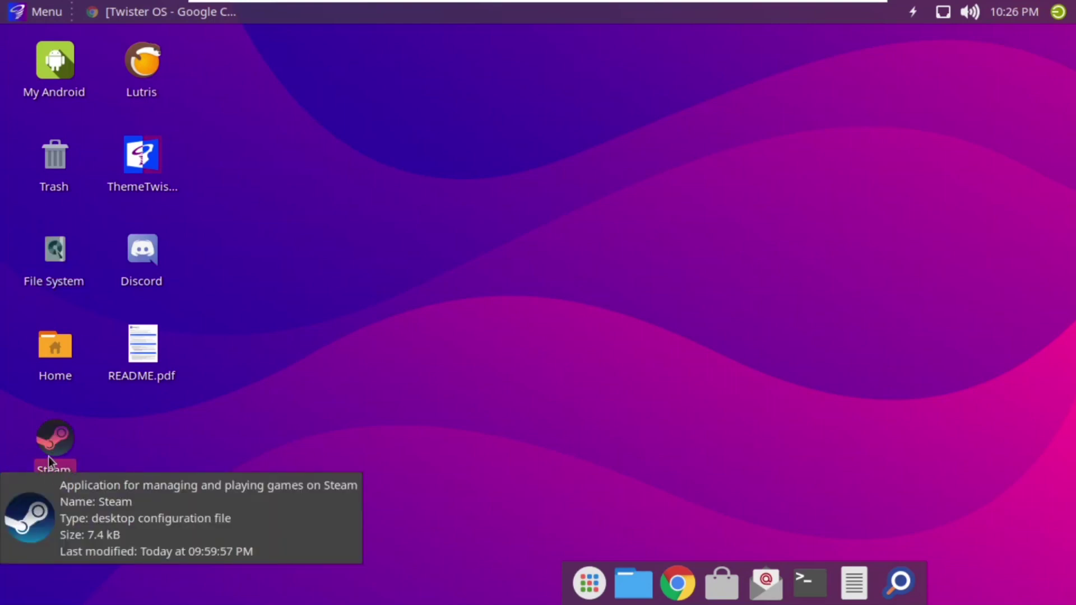
left_click(111, 467)
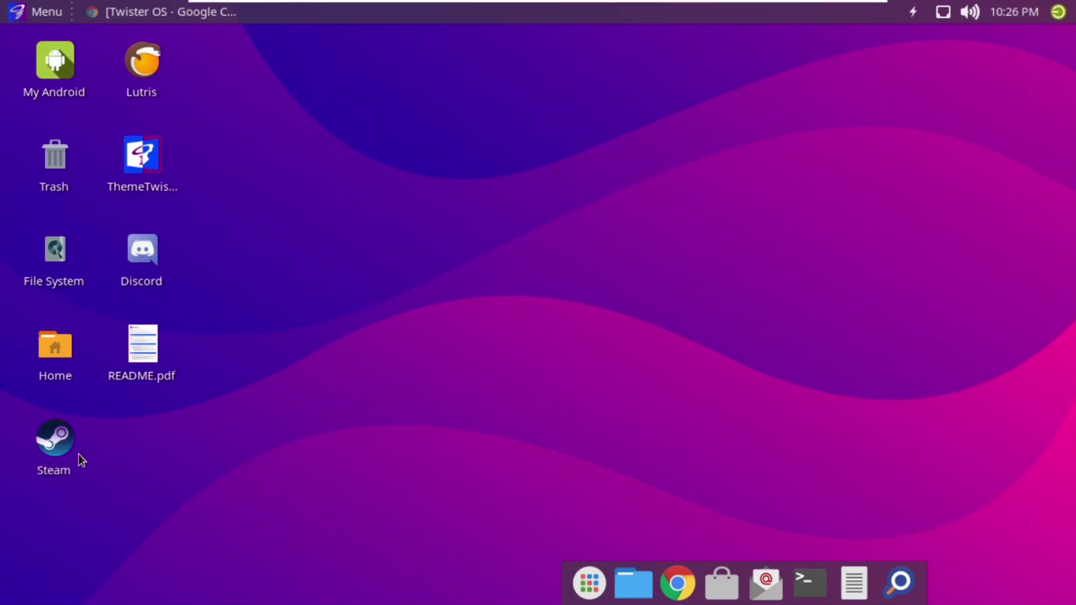
Launch Steam from the desktop and cancel its update check.
double_click(45, 443)
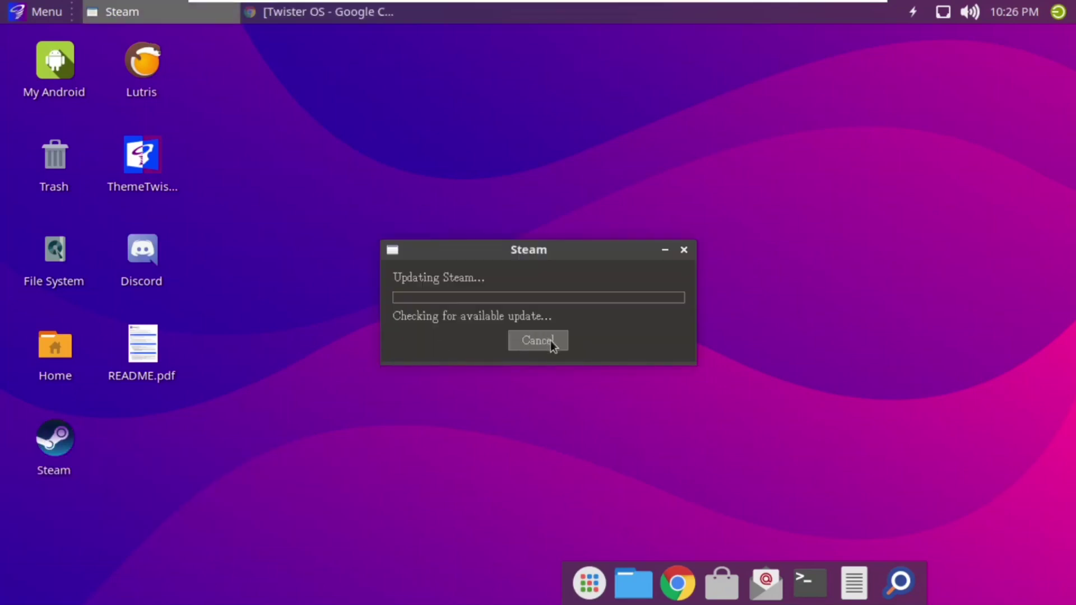
left_click(550, 340)
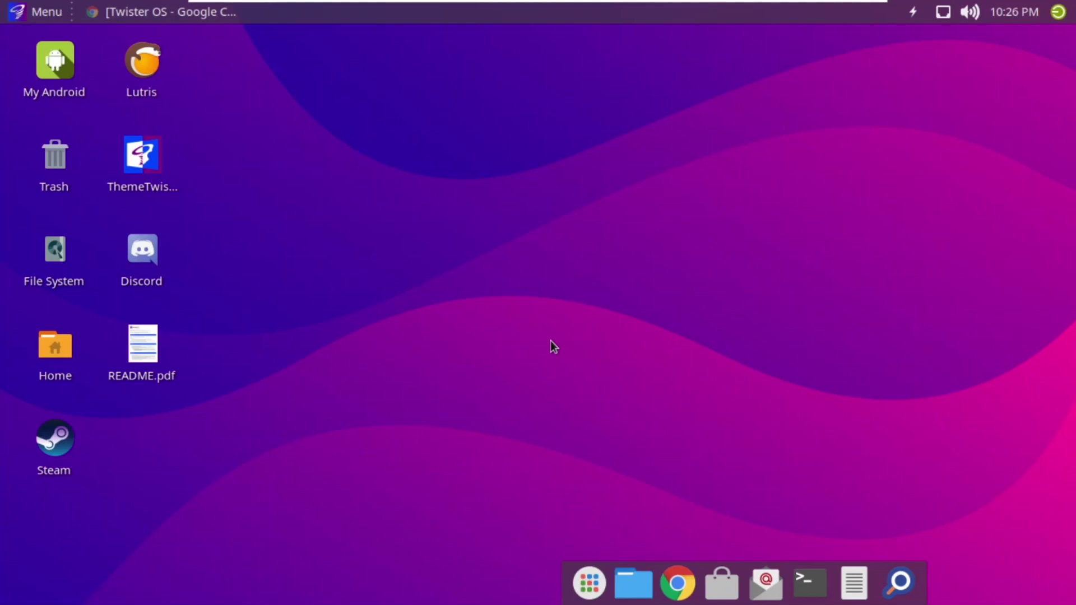
Open README.pdf from the desktop and examine its first page from the introduction through the ThemeTwister section.
double_click(152, 364)
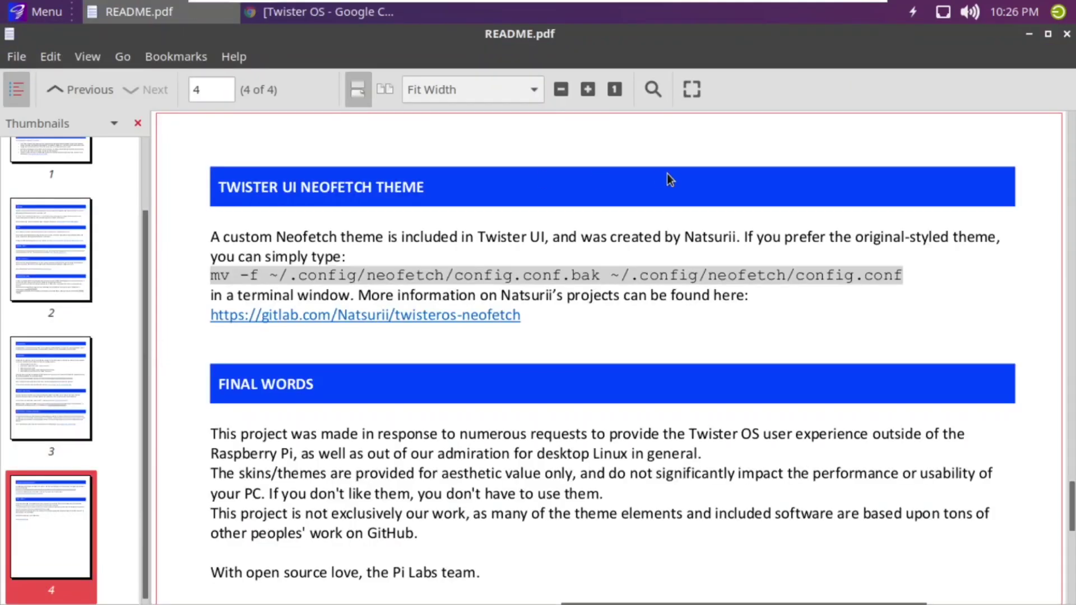
left_click_drag(1072, 504, 1072, 140)
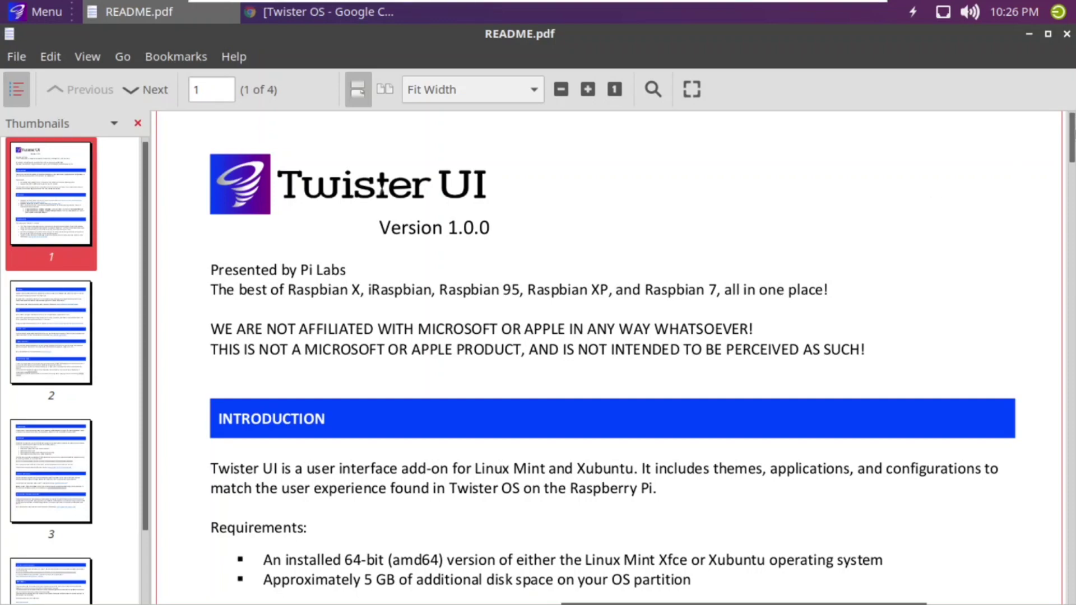
scroll(1071, 168, "down", 4)
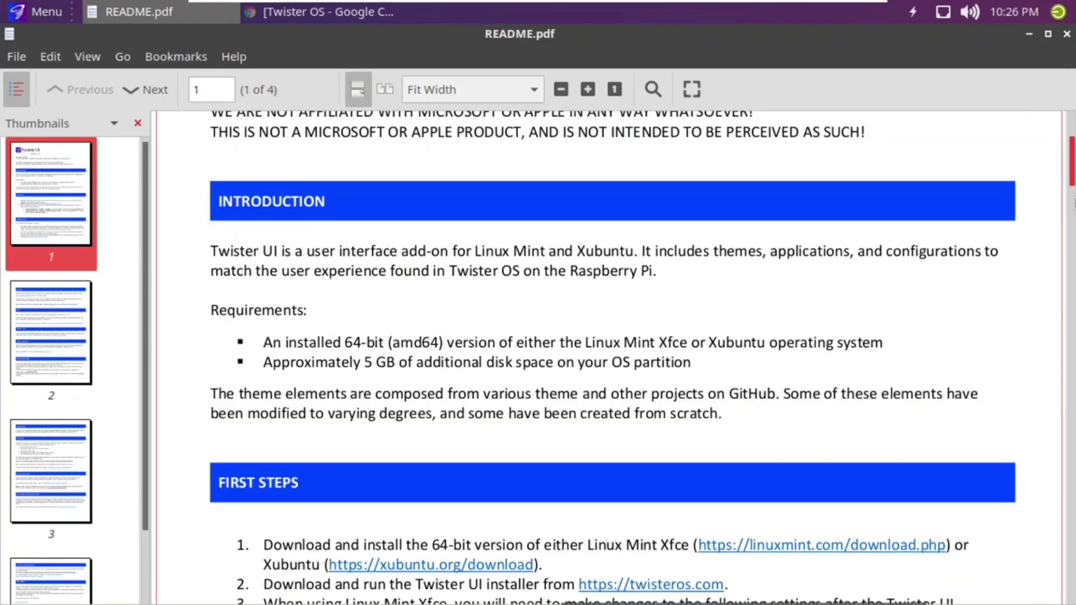
scroll(1073, 212, "down", 8)
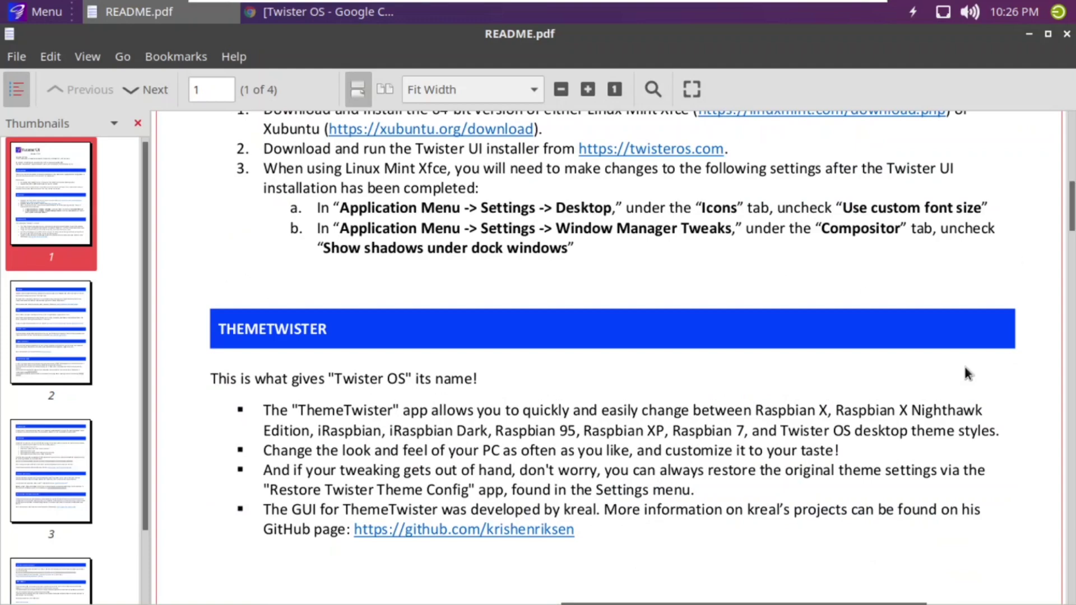
left_click_drag(1071, 224, 1071, 235)
Examine the LightPad, Wine, Discord, and Steam and Lutris sections on page 2 of README.pdf, and minimize the document.
scroll(1072, 235, "down", 10)
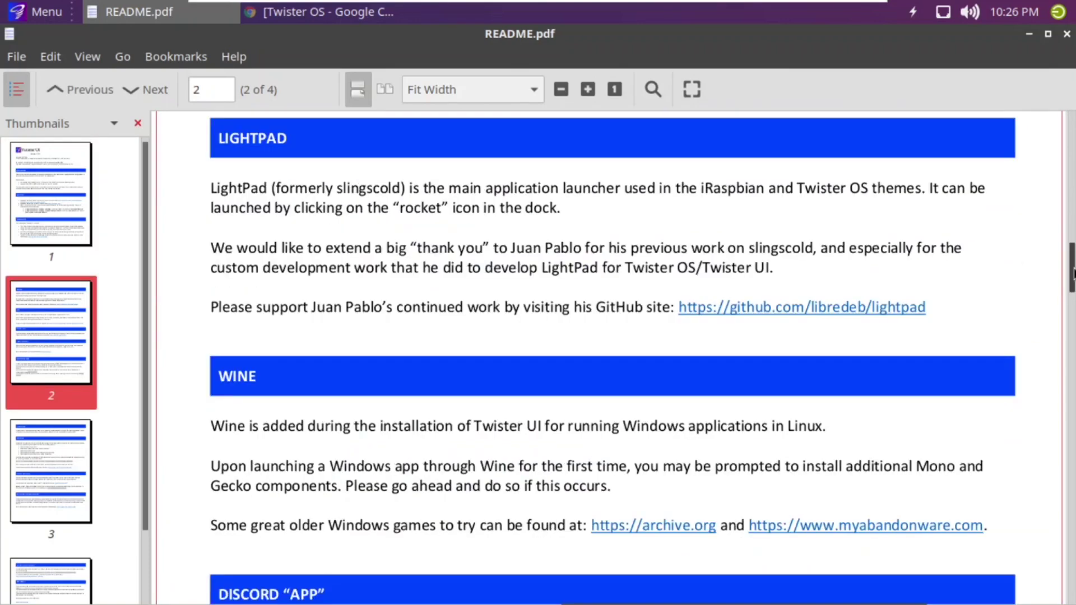
scroll(1071, 269, "down", 7)
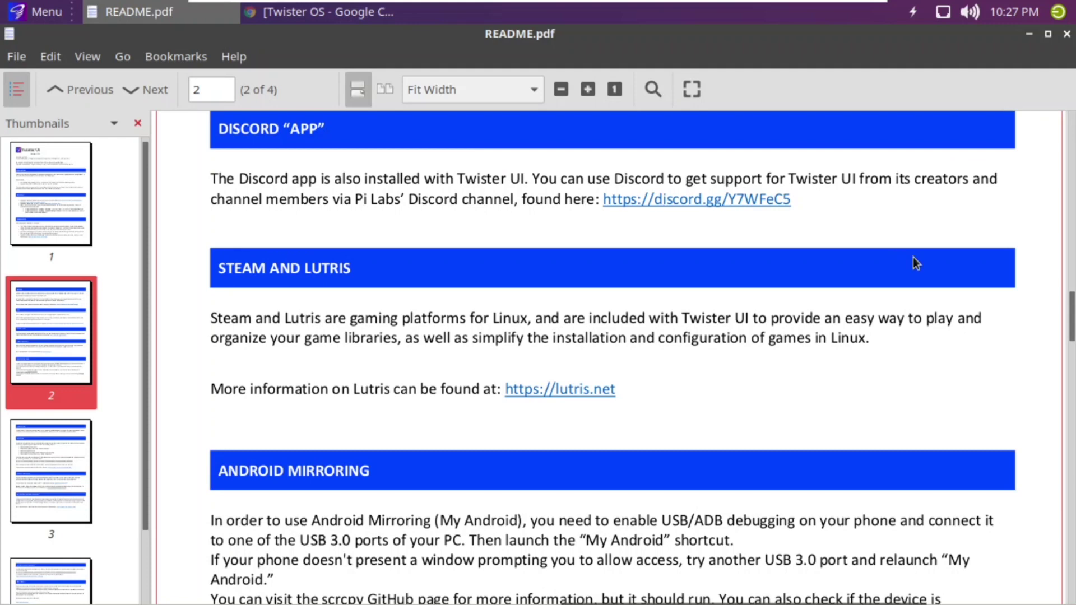
scroll(1071, 303, "up", 3)
scroll(1071, 303, "up", 1)
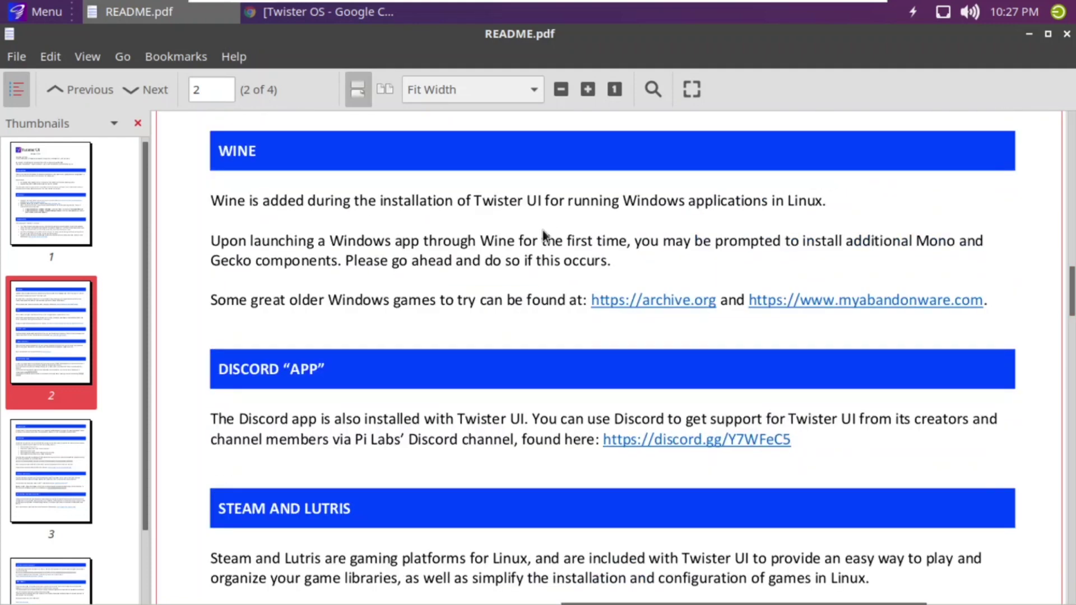
left_click_drag(542, 230, 975, 118)
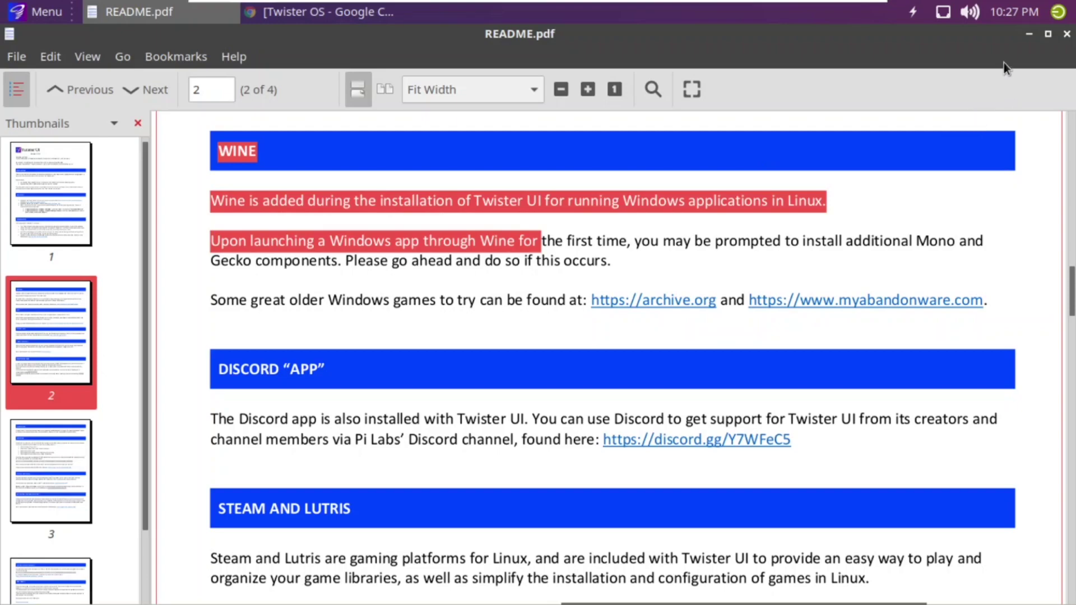
left_click(1032, 41)
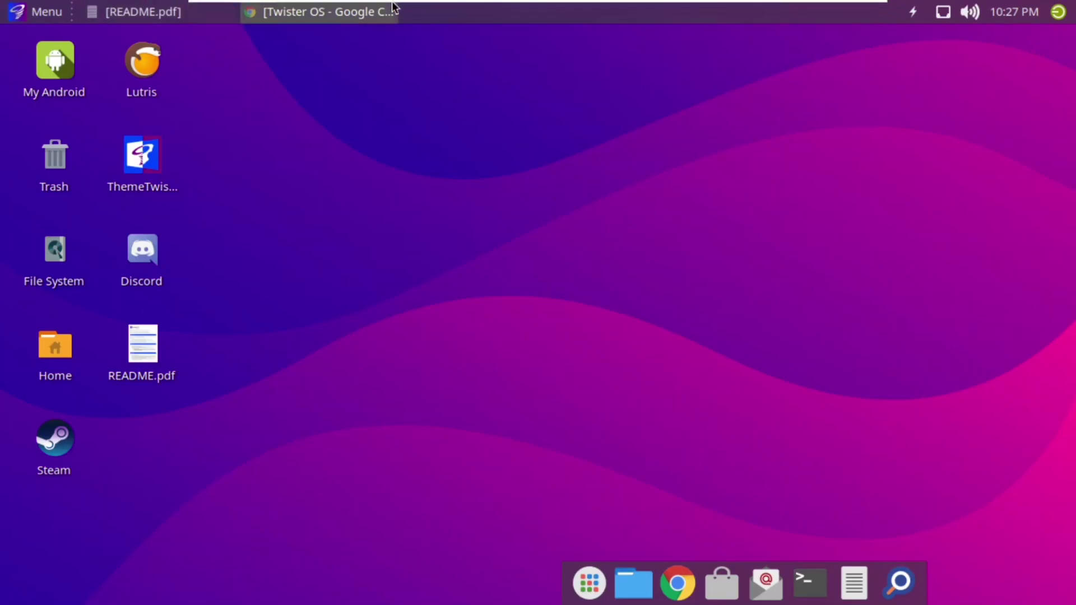
Close the minimized README.pdf document and launch Discord from the desktop.
left_click(174, 21)
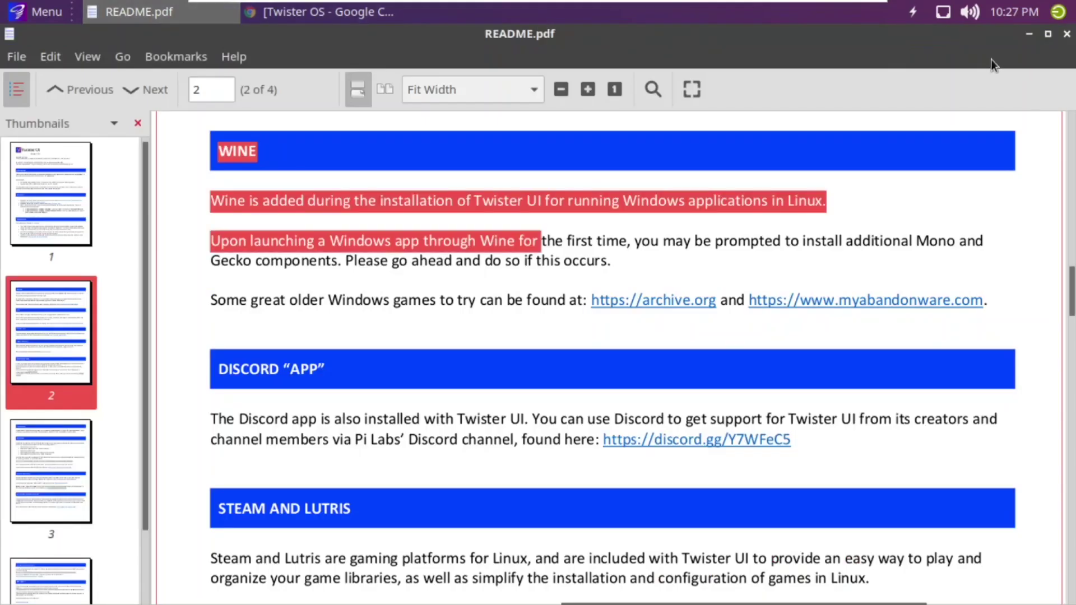
left_click(1066, 33)
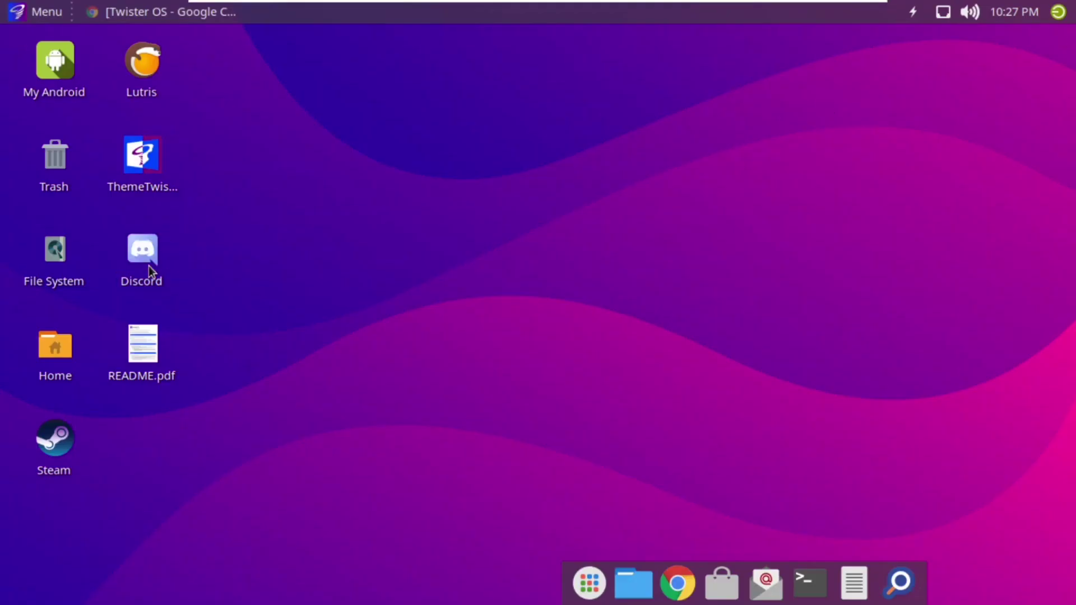
double_click(147, 266)
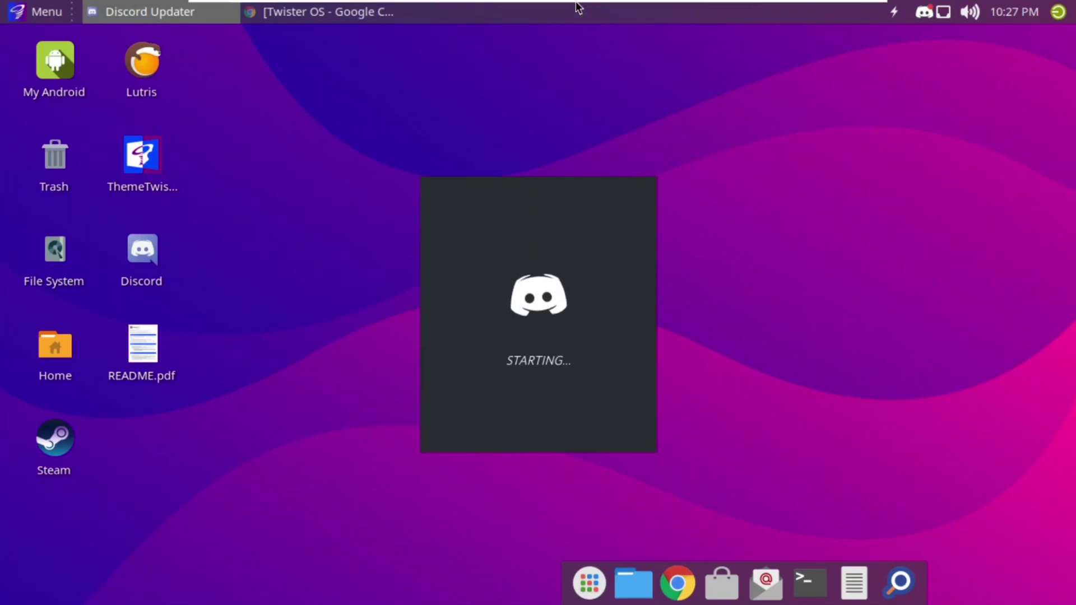
mouse_move(586, 1)
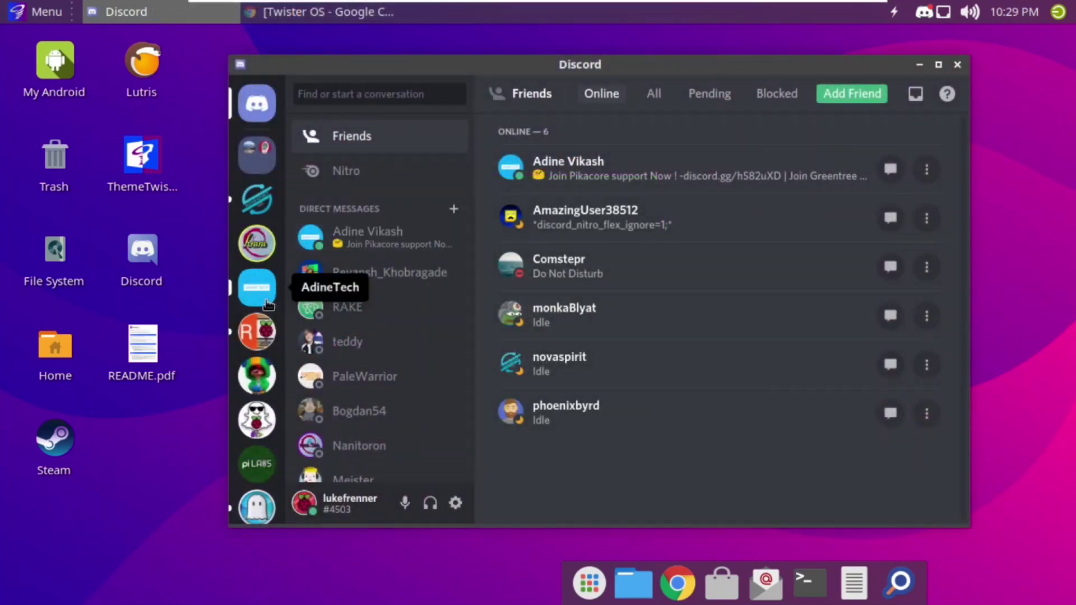
Open the Pi Talk server in Discord, view its applepios-bigsur-edition channel, and return to the general channel.
left_click(259, 329)
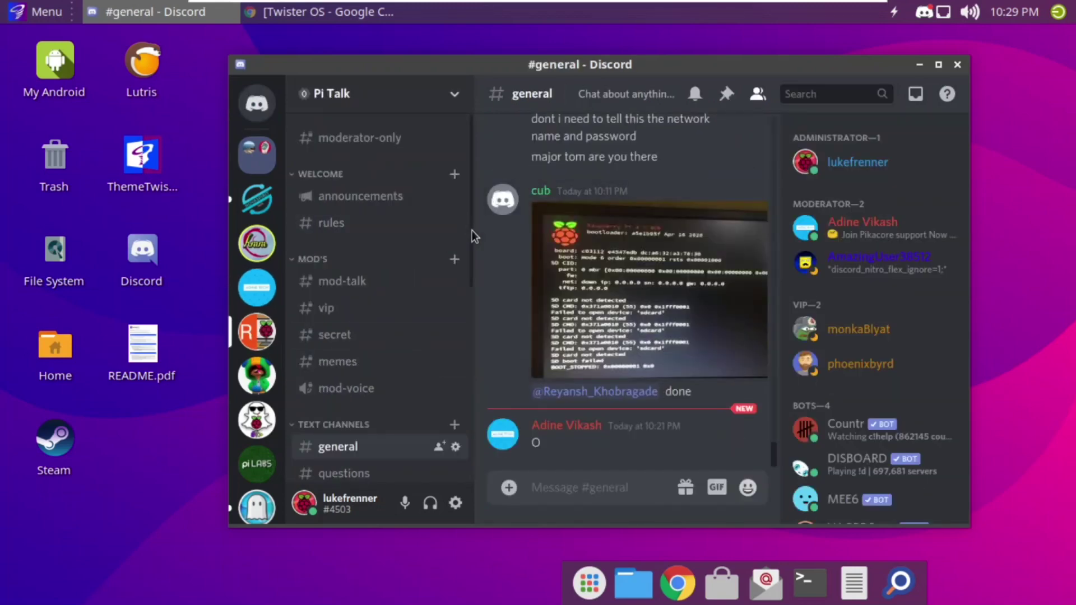
scroll(472, 231, "down", 3)
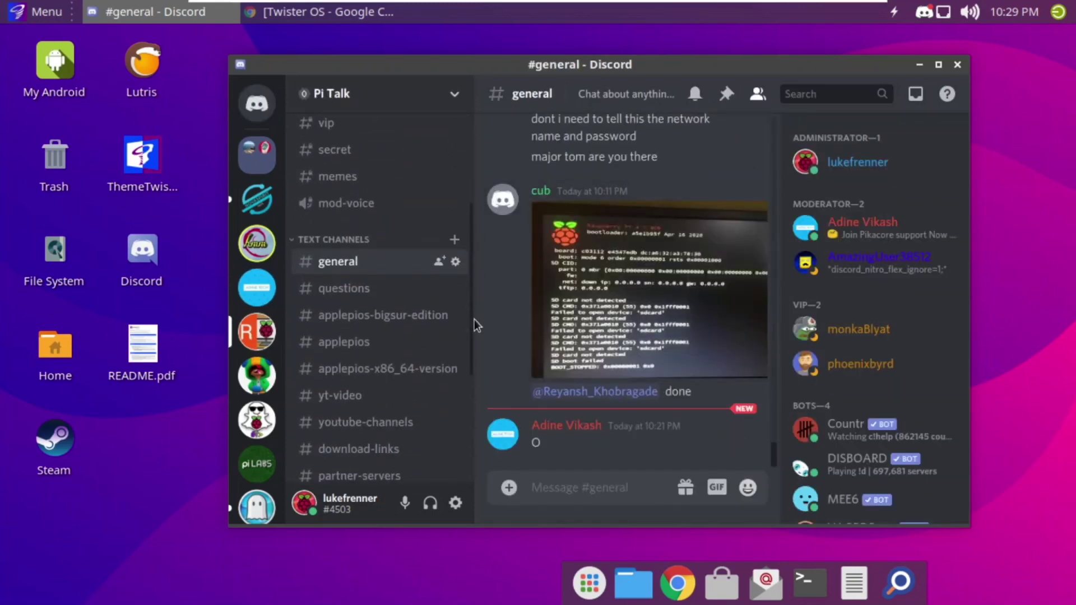
left_click(346, 307)
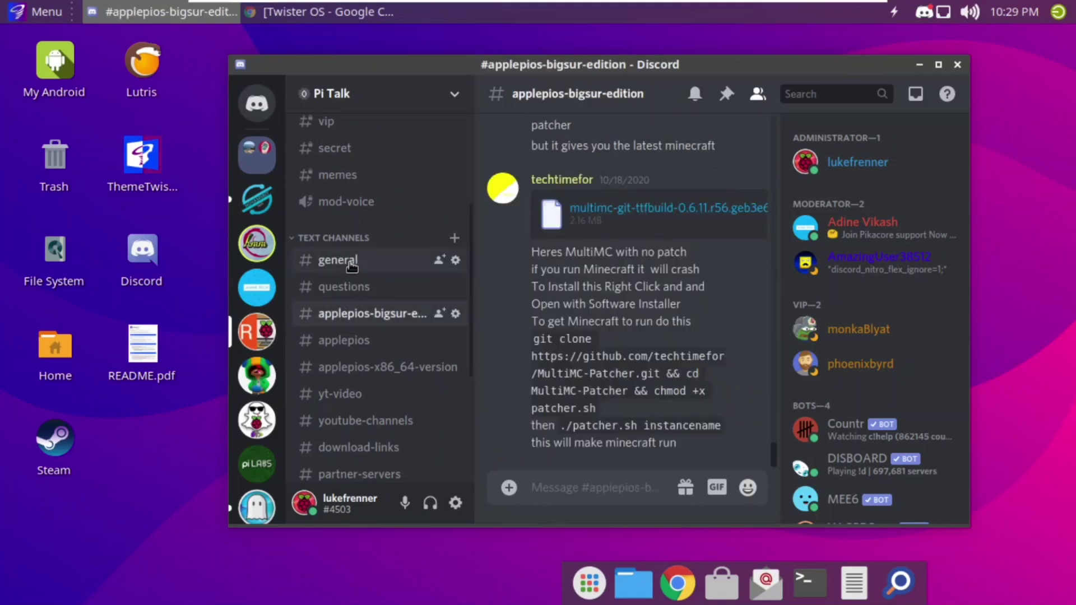
left_click(350, 263)
Maximize and restore the Discord window, and close and quit Discord completely so it no longer runs in the background.
left_click(938, 65)
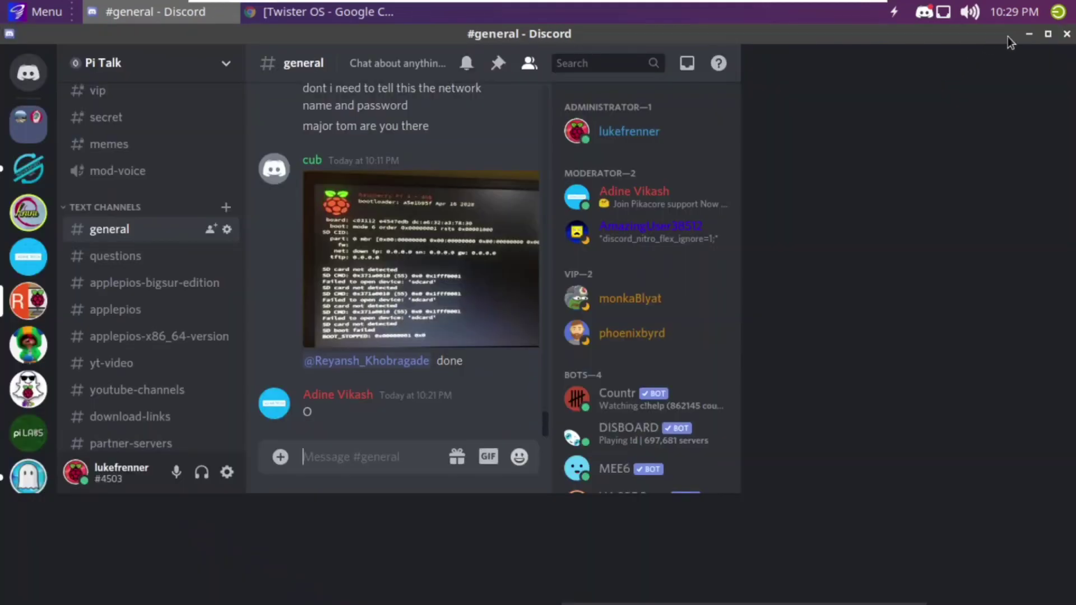
left_click(1048, 34)
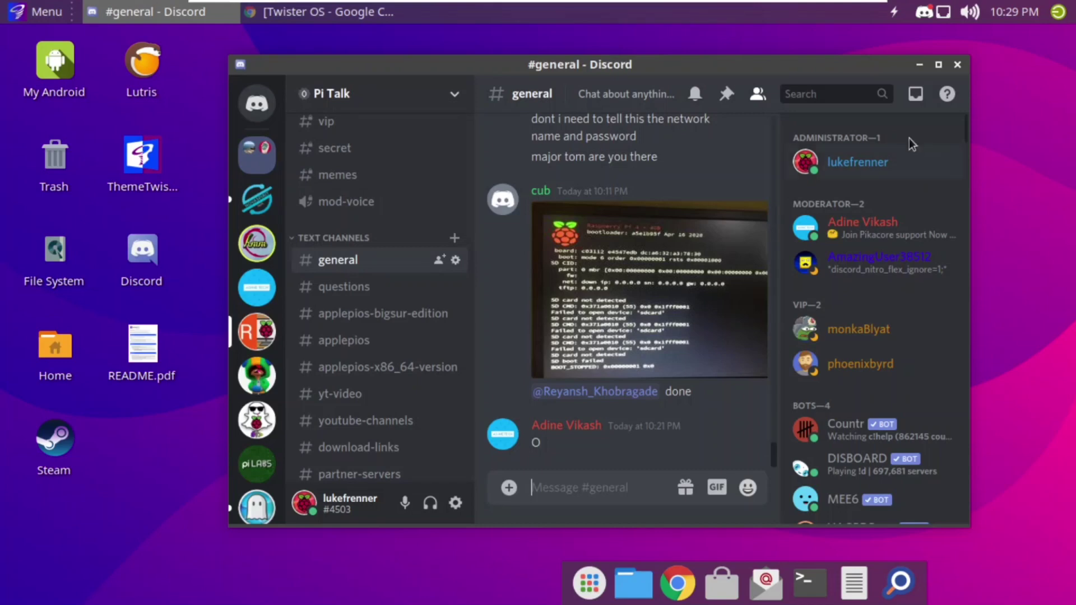
left_click(960, 66)
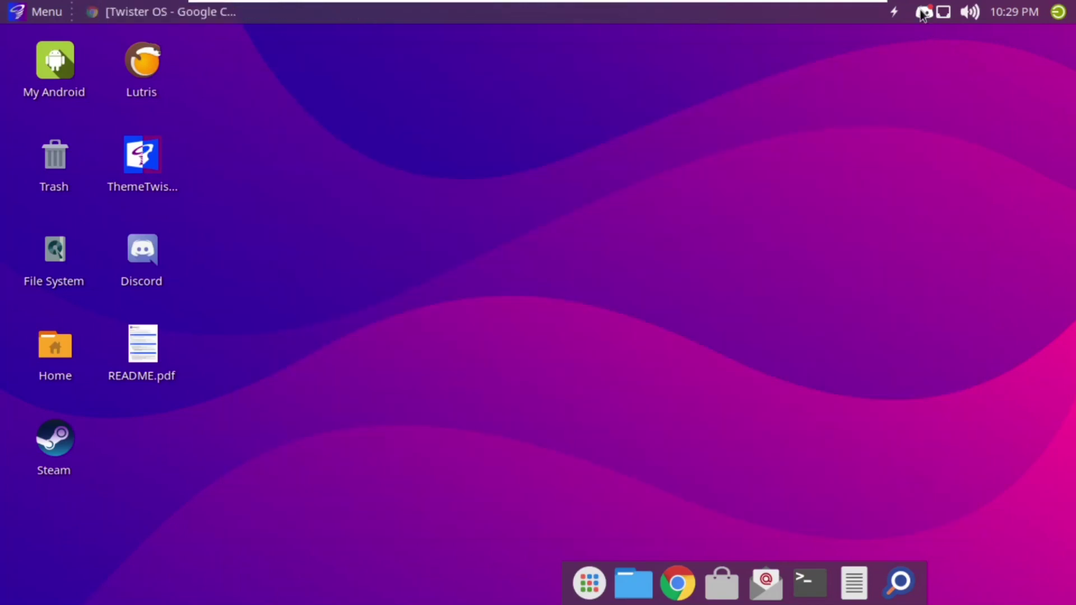
left_click(921, 13)
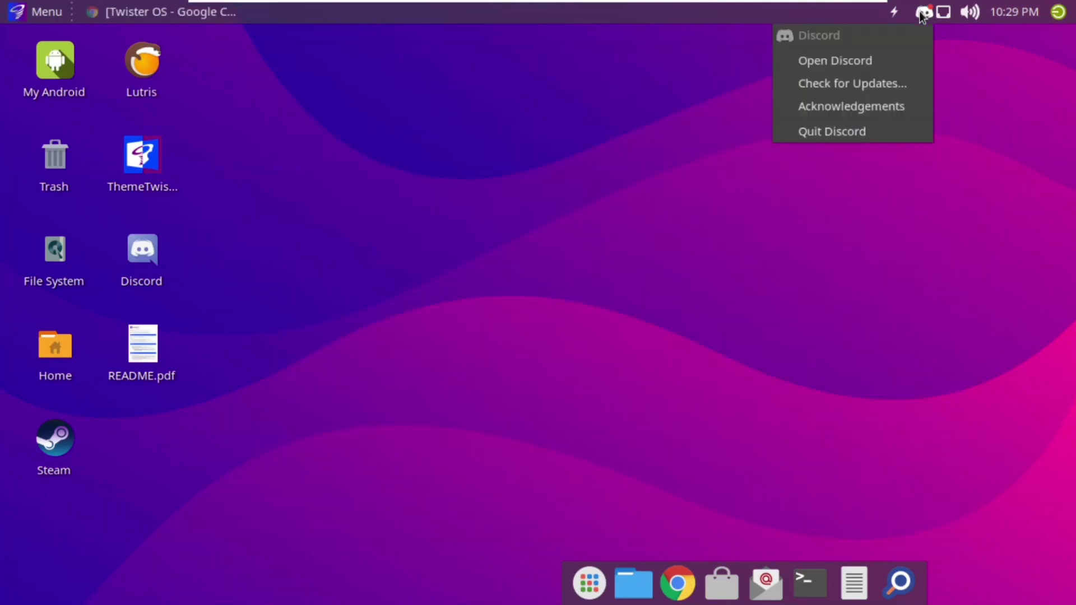
left_click(859, 132)
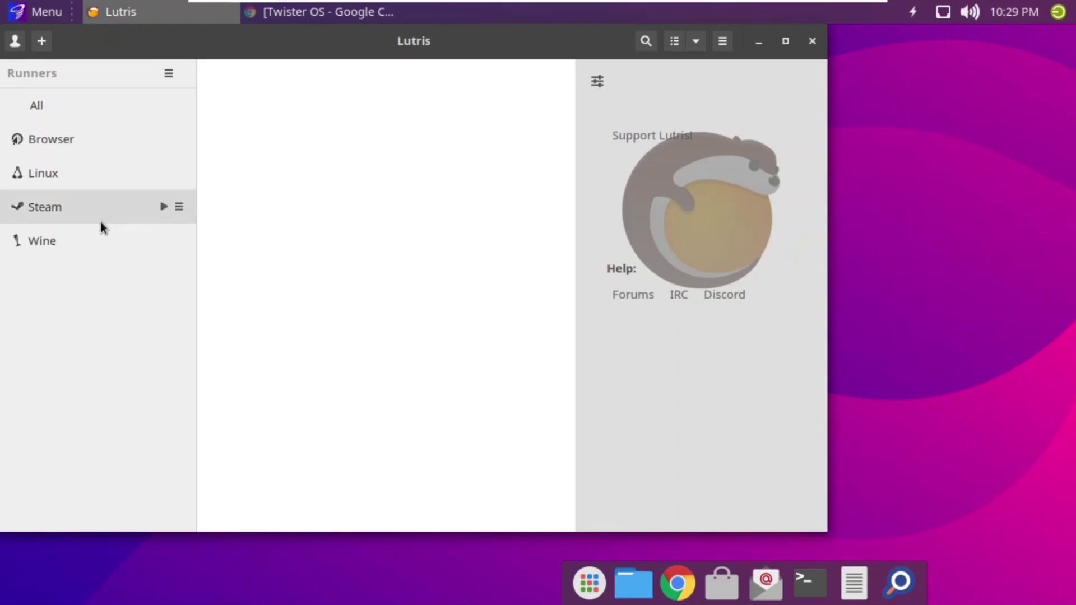
Examine the runners and game library in Lutris, and close its window.
left_click(90, 232)
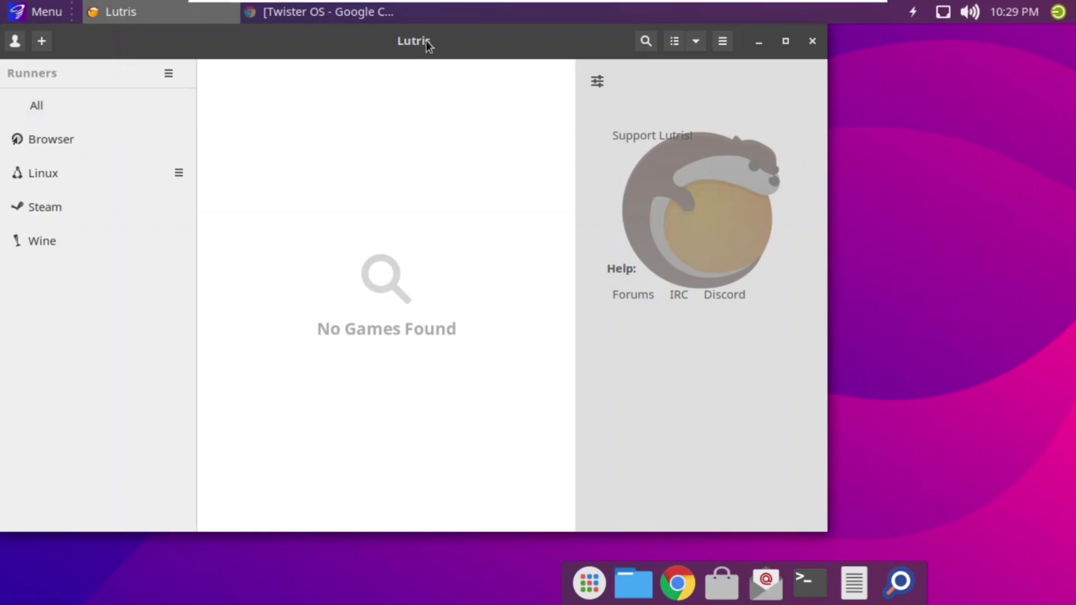
left_click_drag(426, 41, 473, 45)
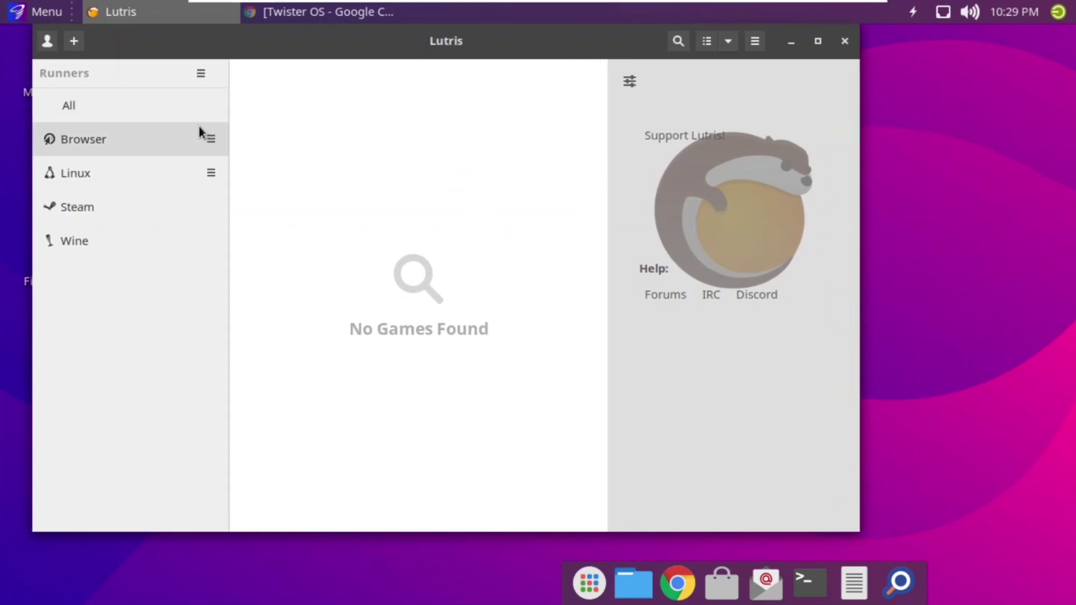
left_click(147, 119)
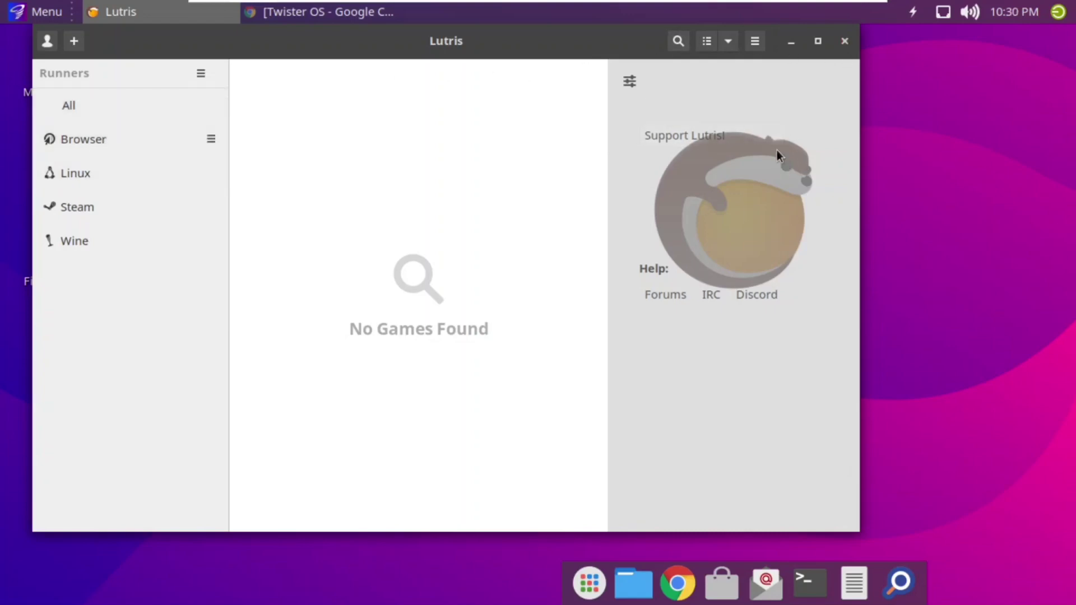
left_click(842, 46)
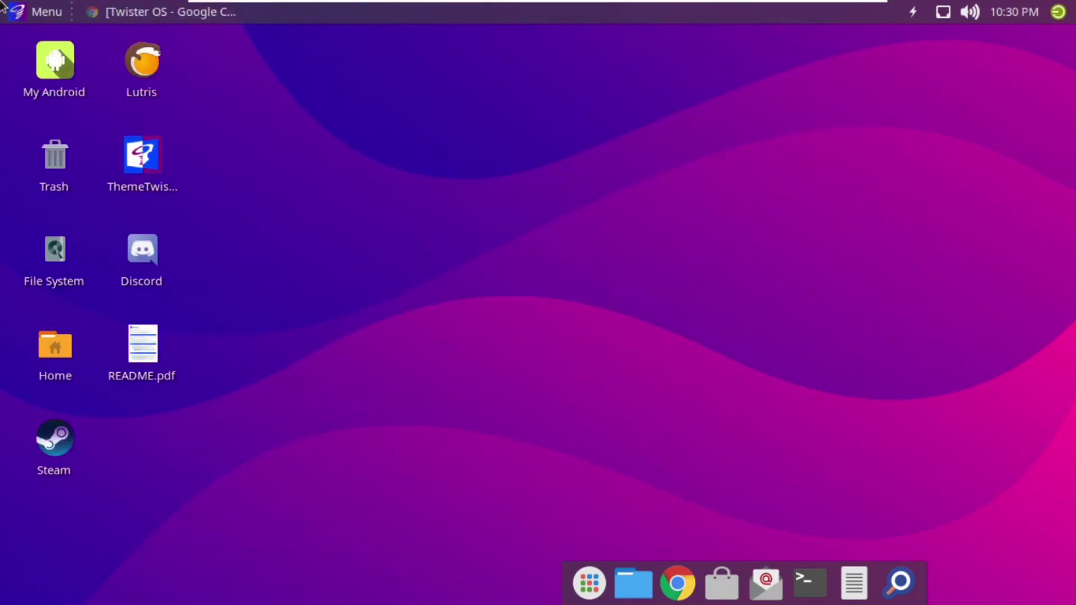
Look through the application categories and launch 7-Zip File Manager from the Wine programs.
left_click(17, 11)
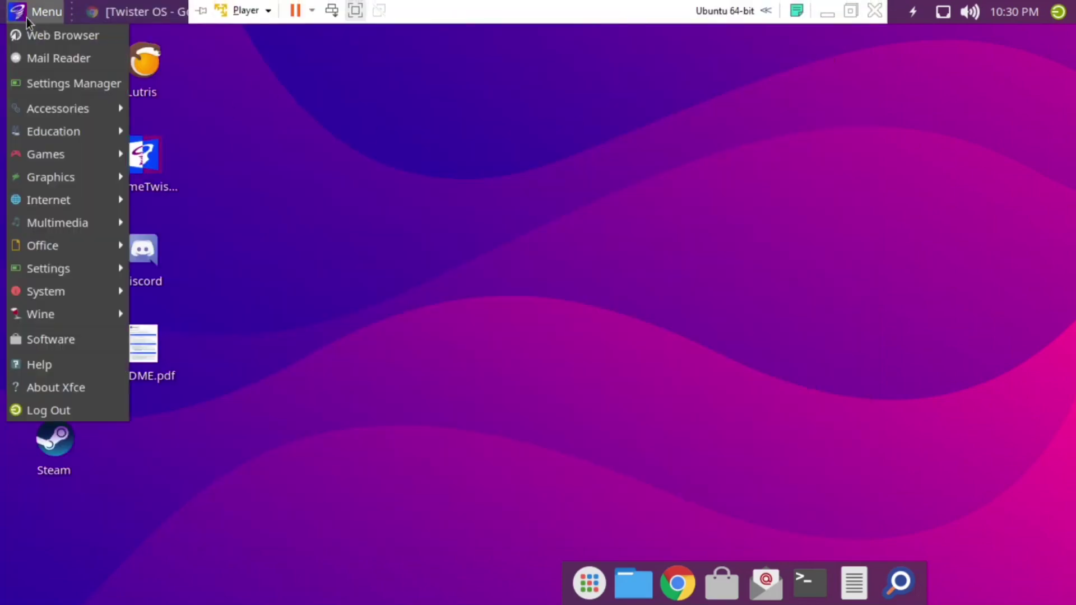
mouse_move(83, 127)
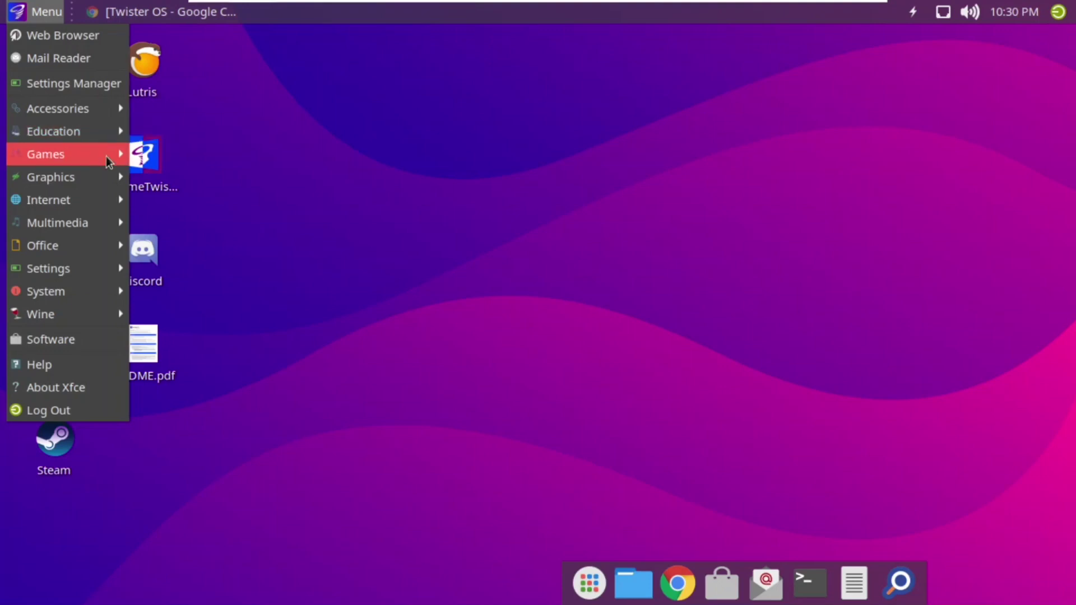
mouse_move(108, 172)
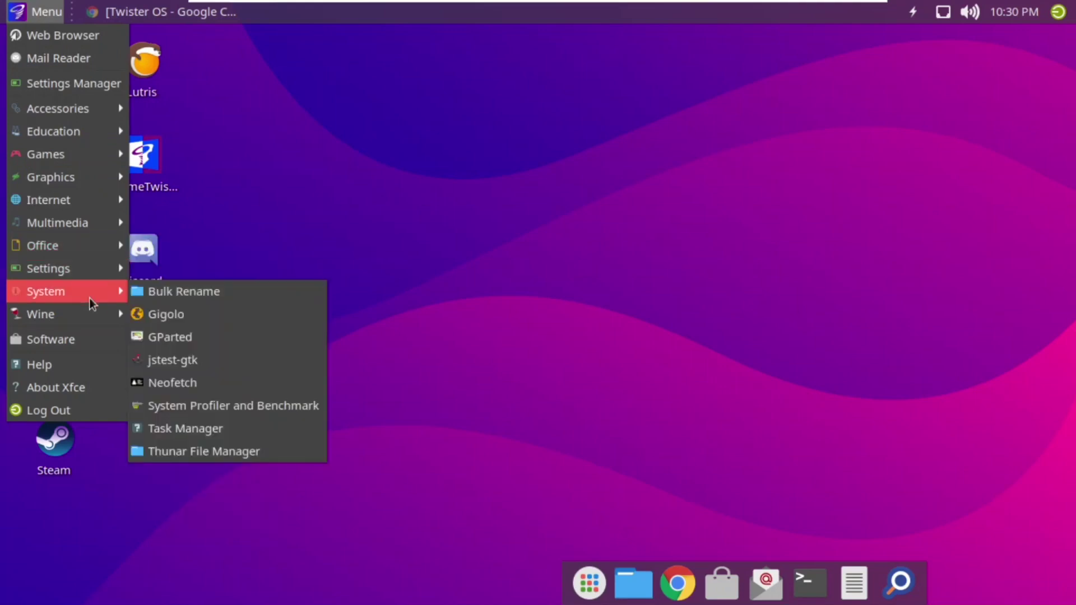
mouse_move(89, 307)
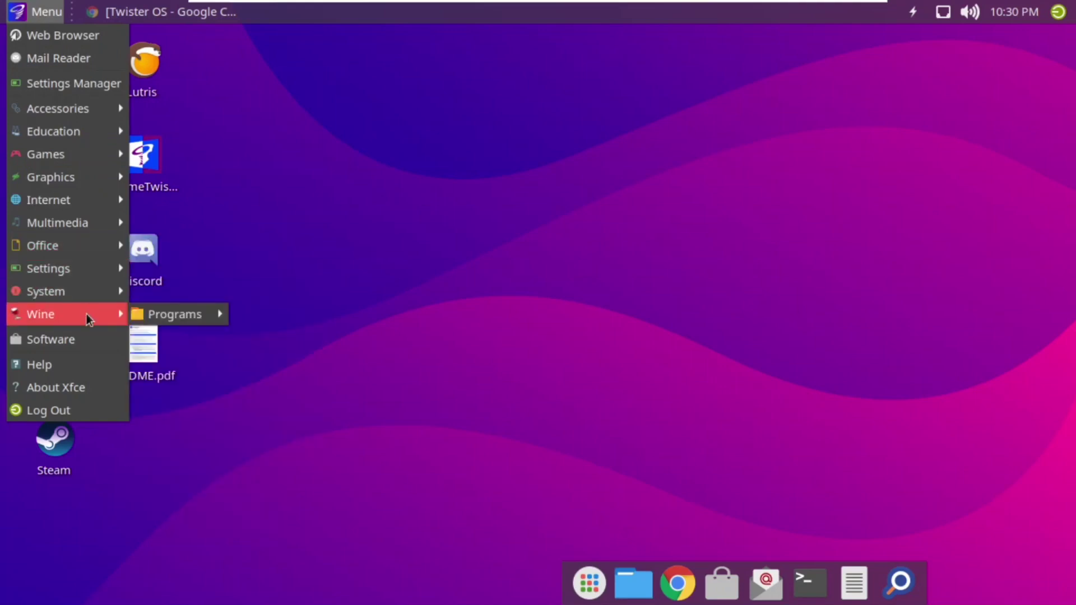
mouse_move(160, 313)
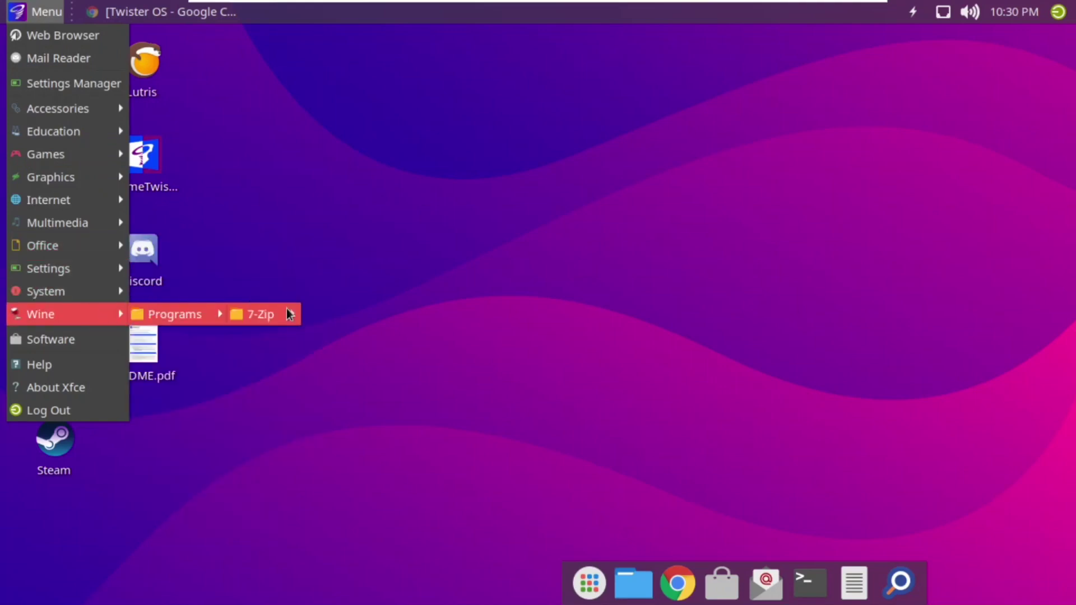
mouse_move(287, 311)
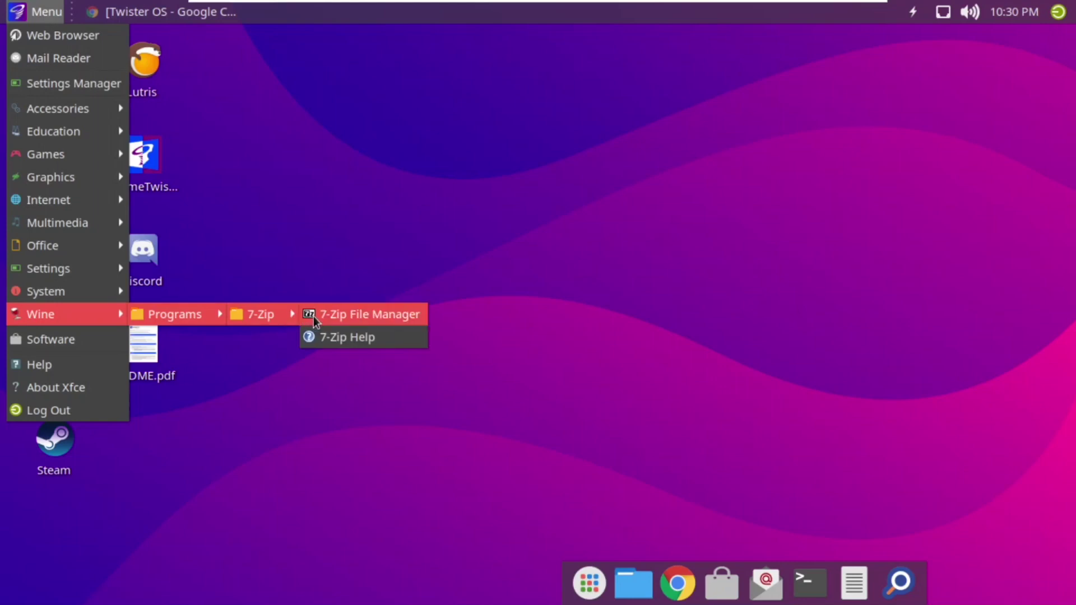
left_click(313, 317)
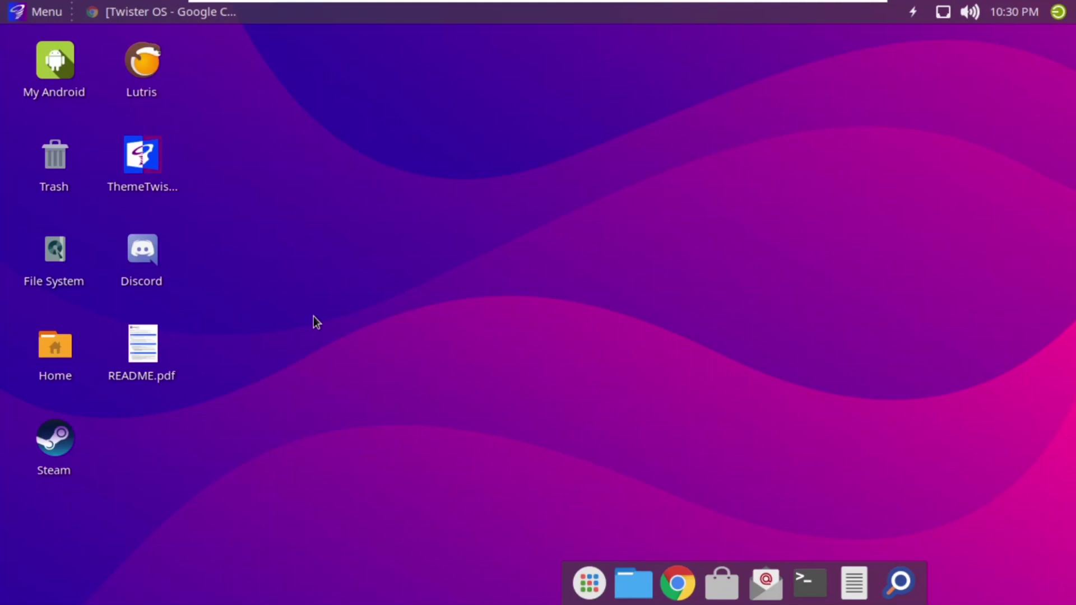
left_click(588, 584)
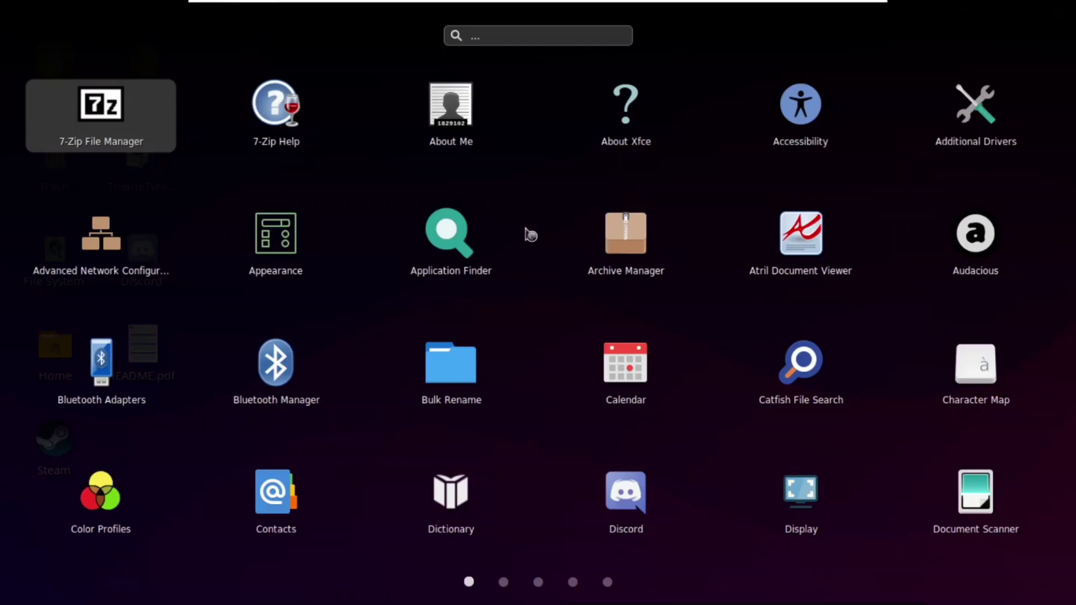
left_click(515, 203)
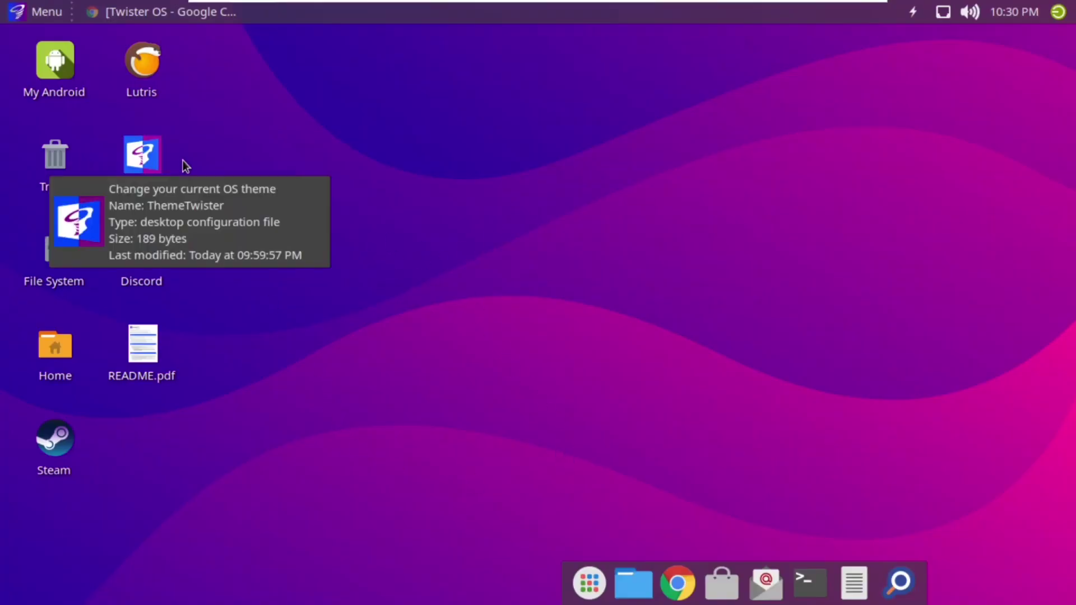
left_click(23, 4)
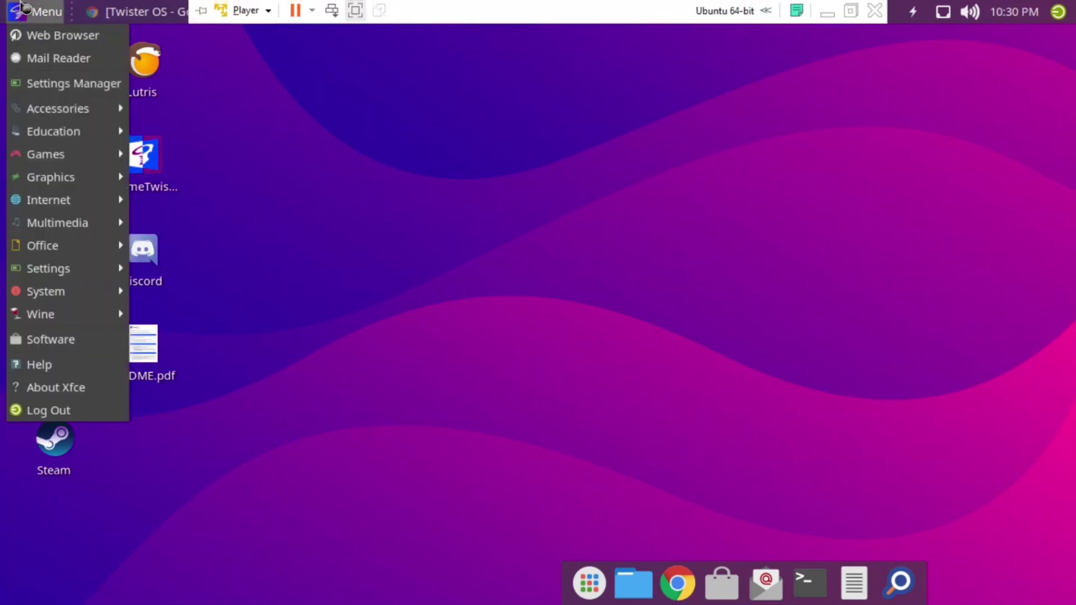
left_click(23, 5)
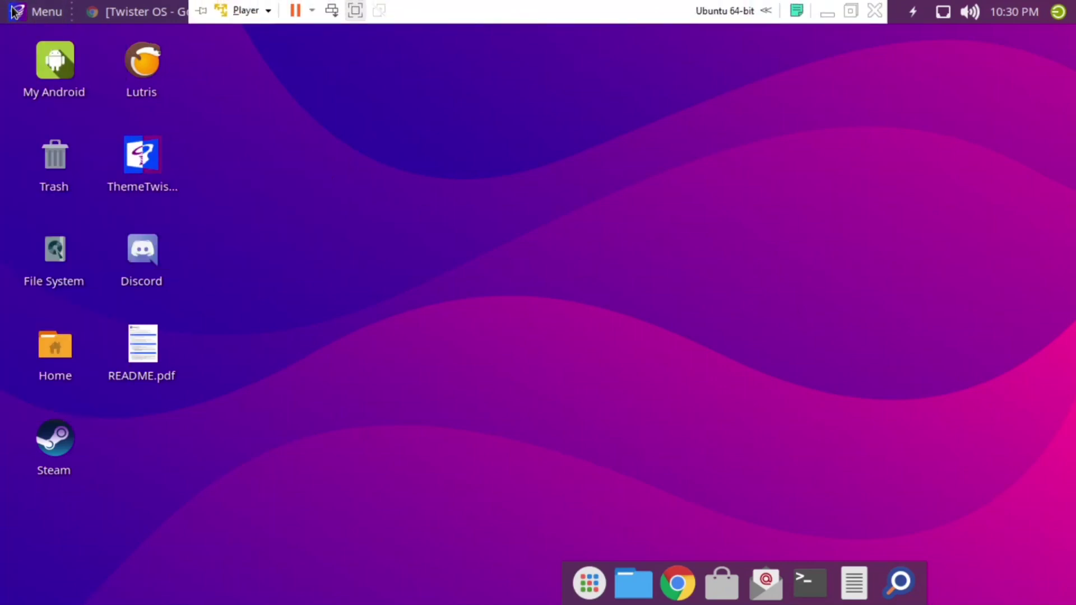
left_click(31, 14)
View the drives under Computer in 7-Zip, return to the root level, and close 7-Zip.
left_click(327, 50)
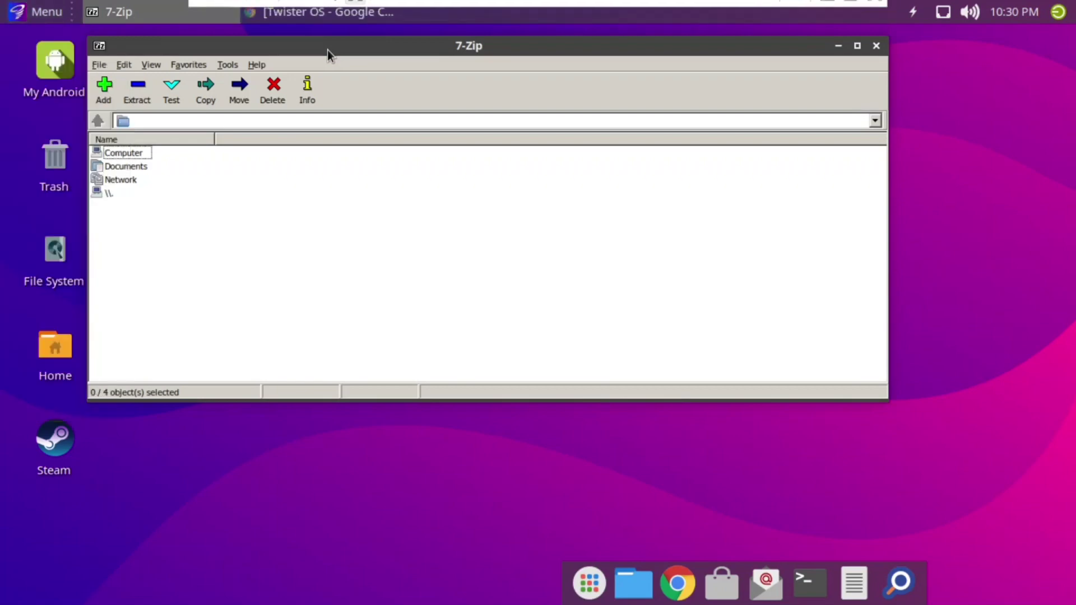
left_click_drag(327, 49, 331, 83)
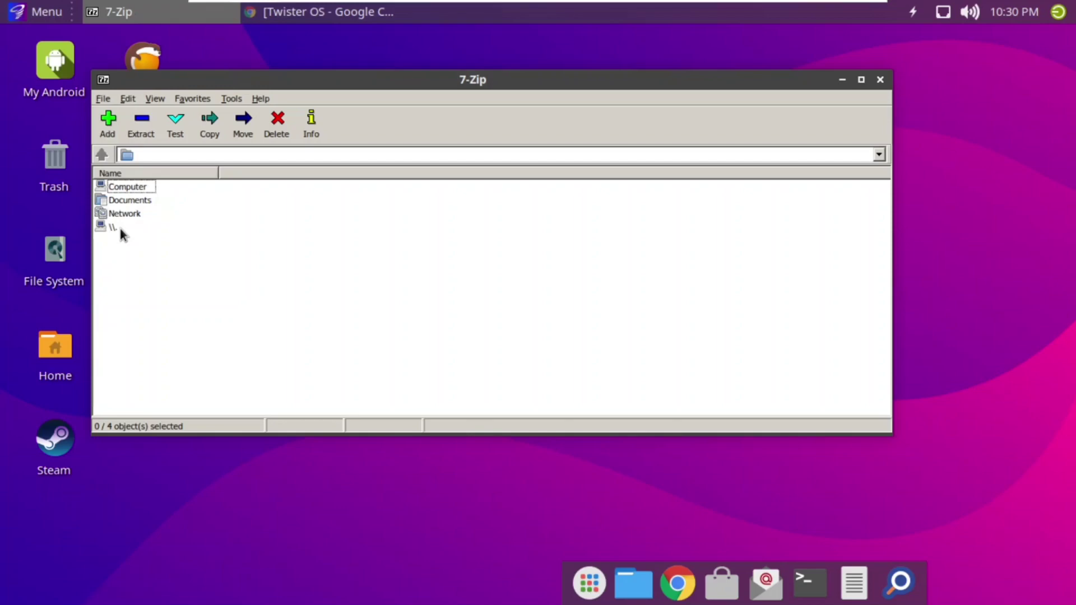
double_click(138, 187)
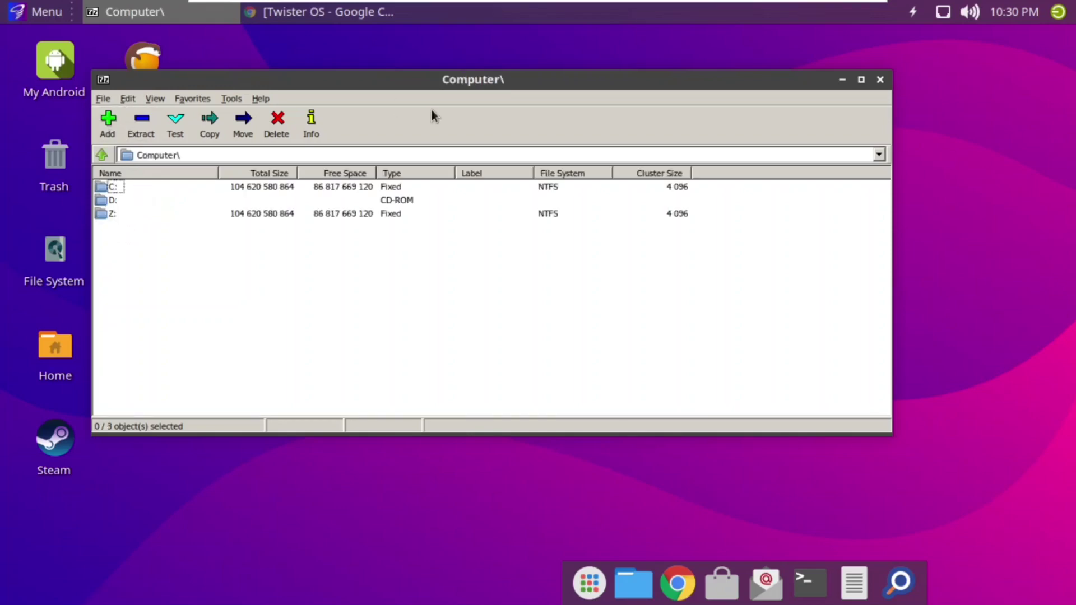
left_click_drag(459, 84, 496, 86)
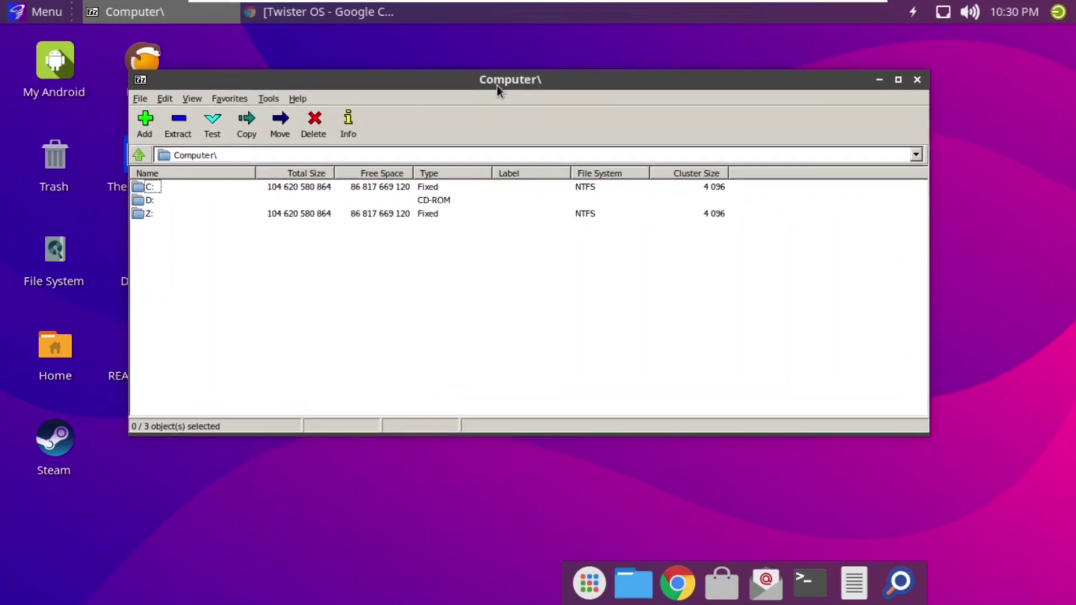
left_click(139, 155)
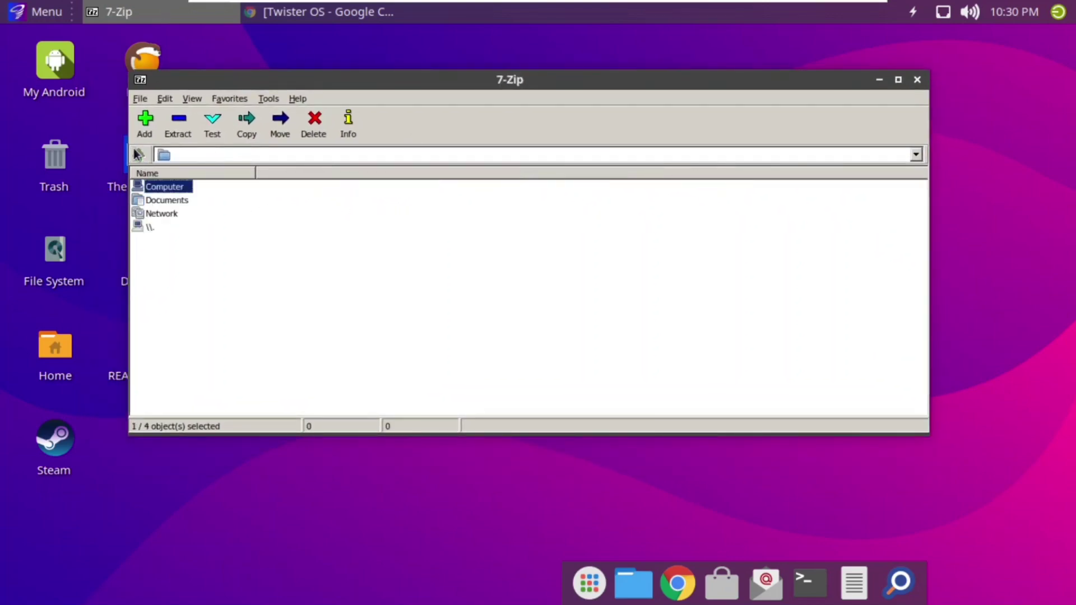
left_click(917, 80)
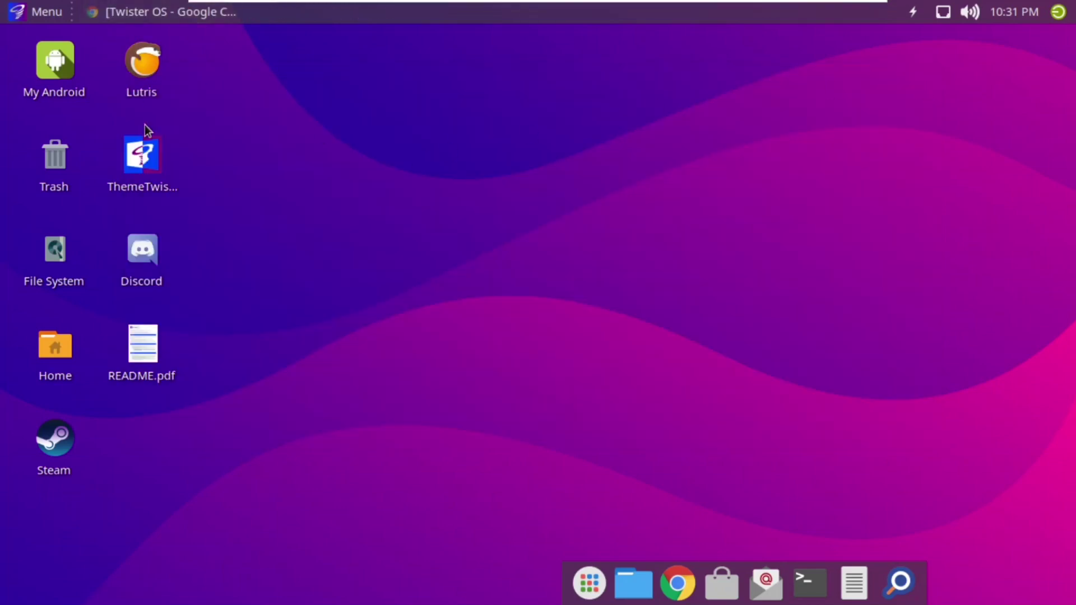
Open ThemeTwister from the desktop and proceed to its gallery of available themes.
double_click(150, 166)
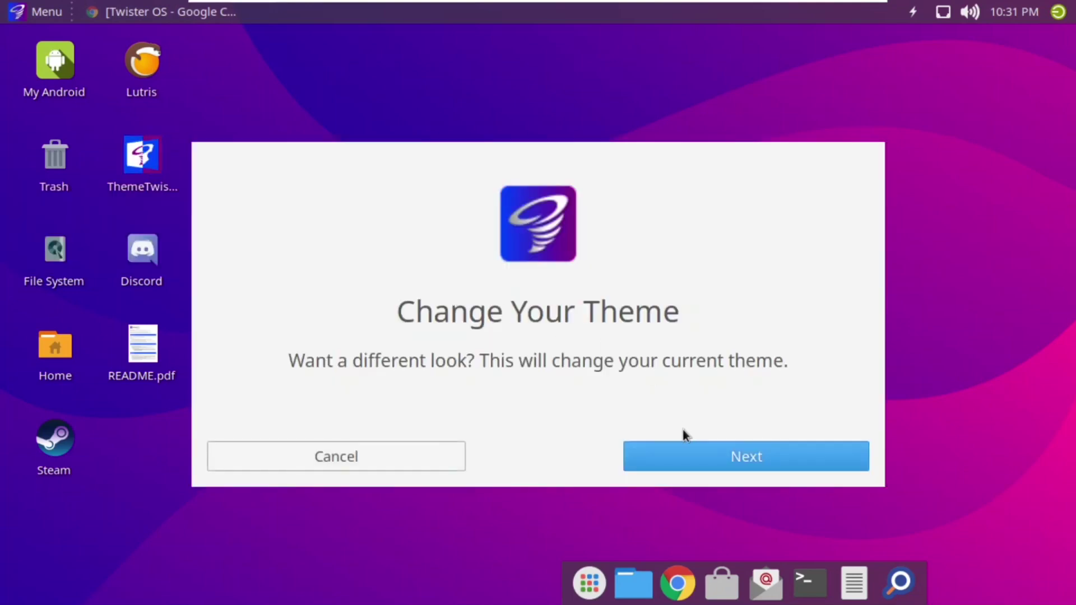
left_click(701, 454)
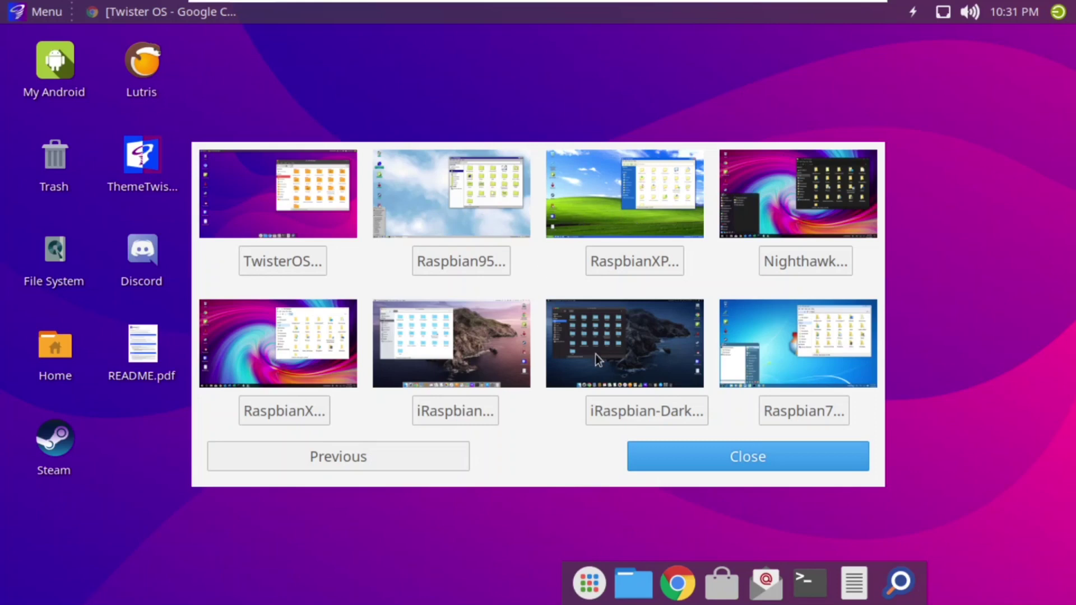
Apply the iRaspbian-Dark theme, authorise the change with the account password, and let the system restart.
left_click(622, 416)
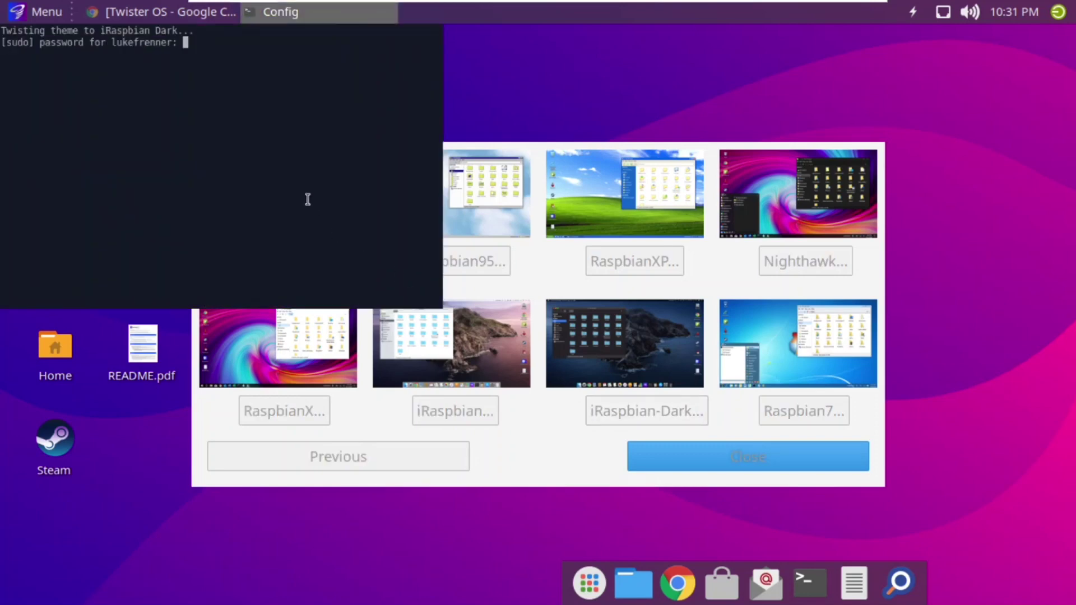
key("Return")
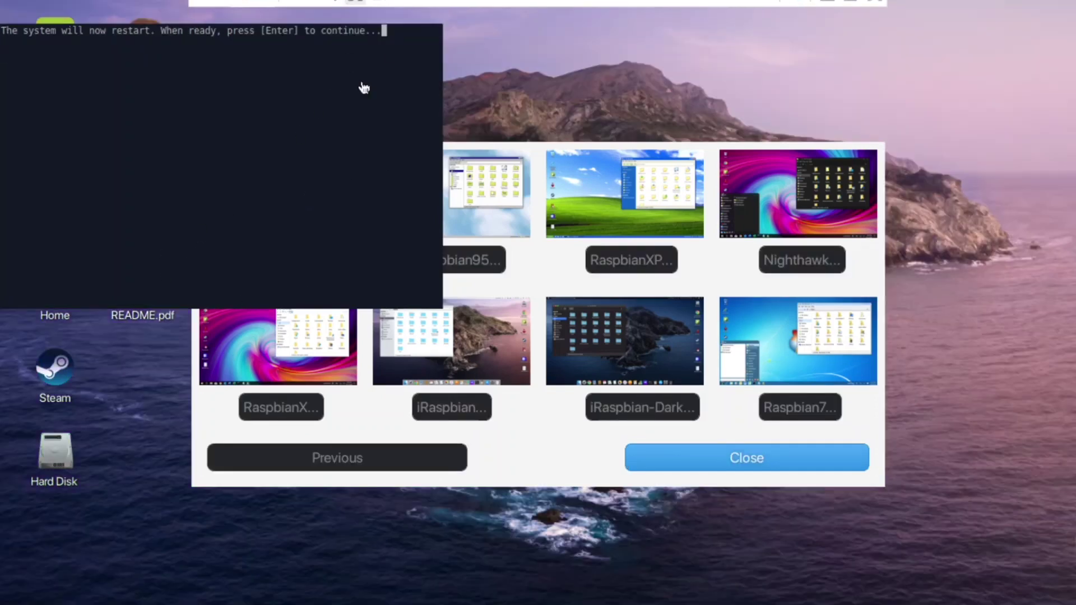
mouse_move(480, 6)
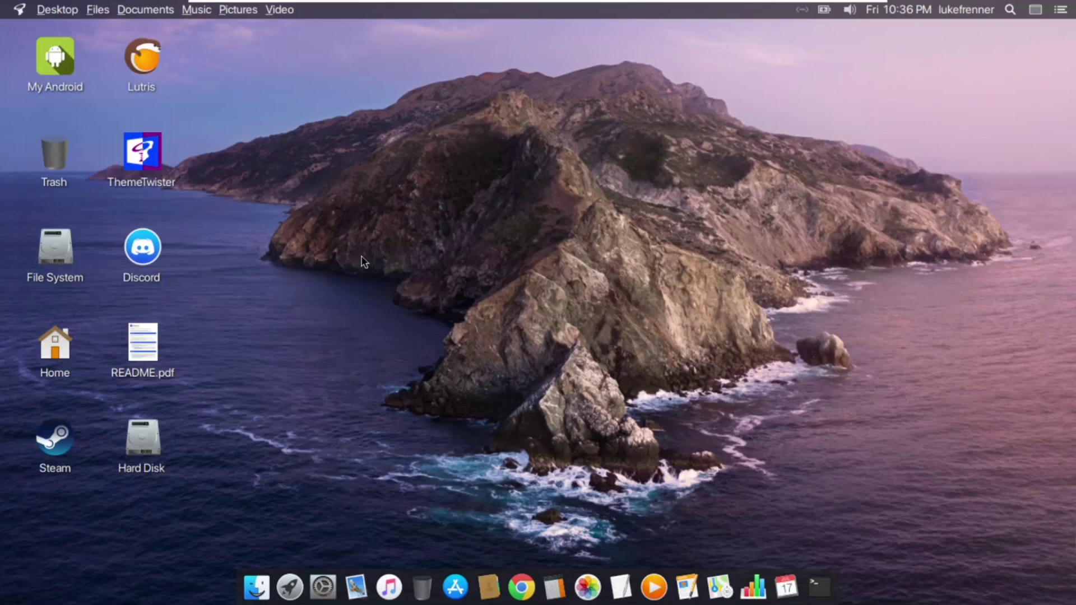
Look over the application categories in the iRaspbian-Dark main menu and close it.
mouse_move(15, 5)
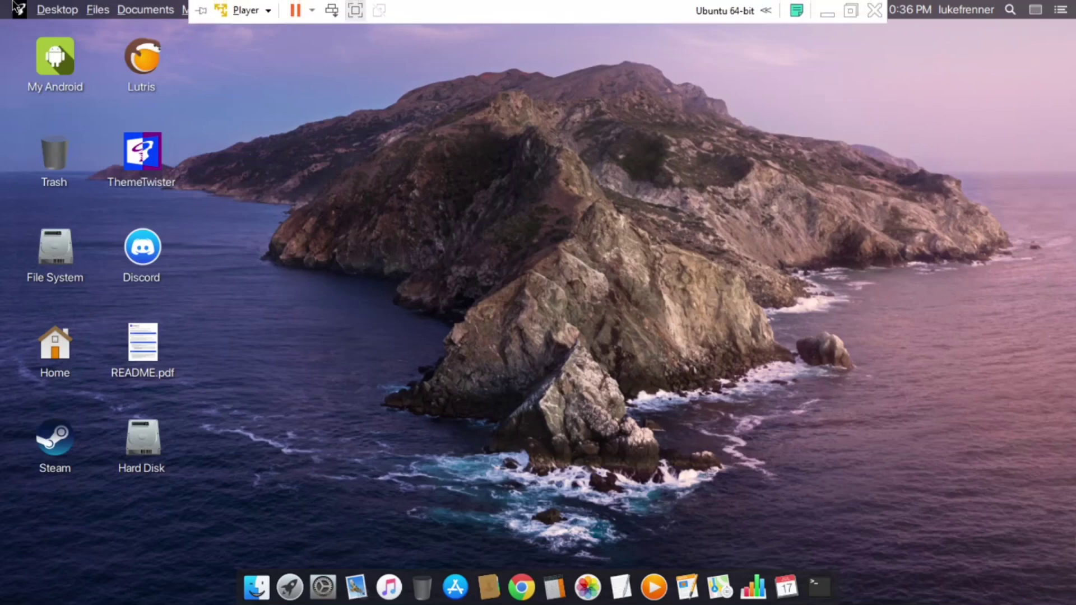
left_click(16, 8)
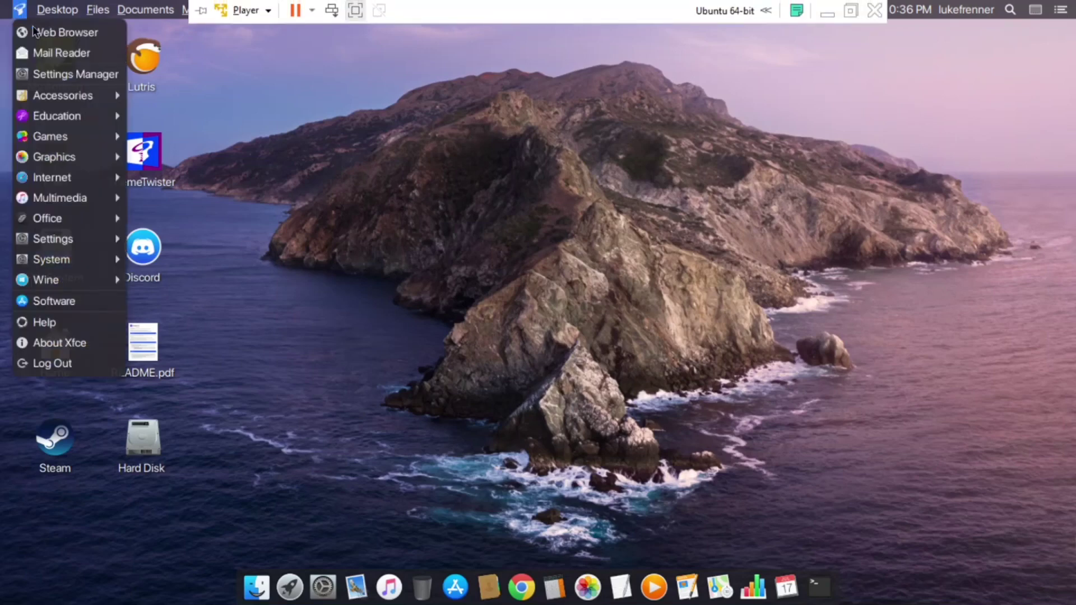
mouse_move(54, 235)
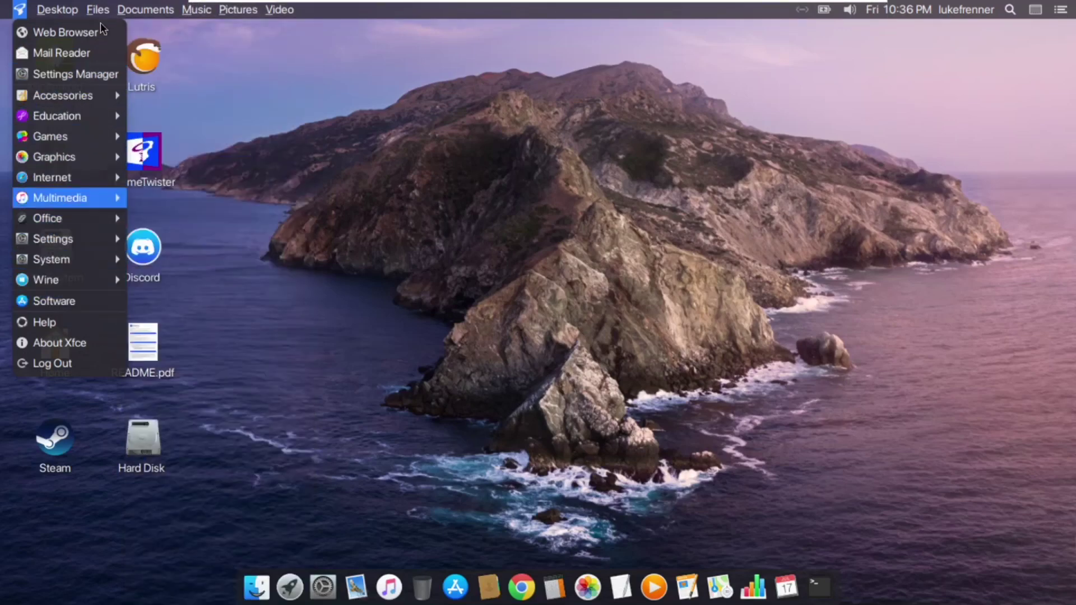
left_click(72, 8)
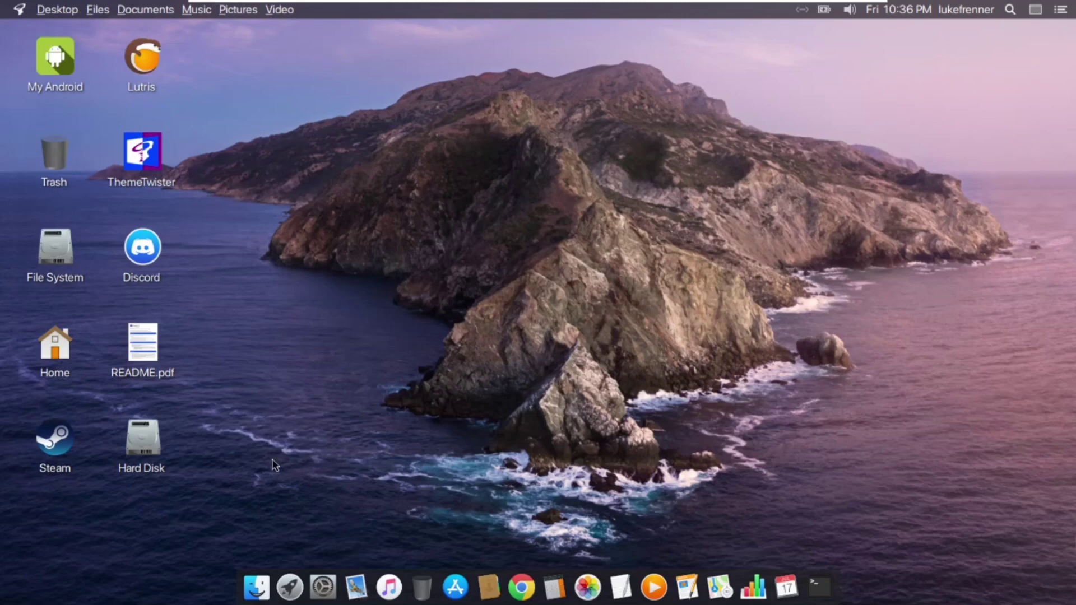
Open the file manager, move its window toward the middle of the desktop, view the Downloads folder, and close the window.
left_click(260, 588)
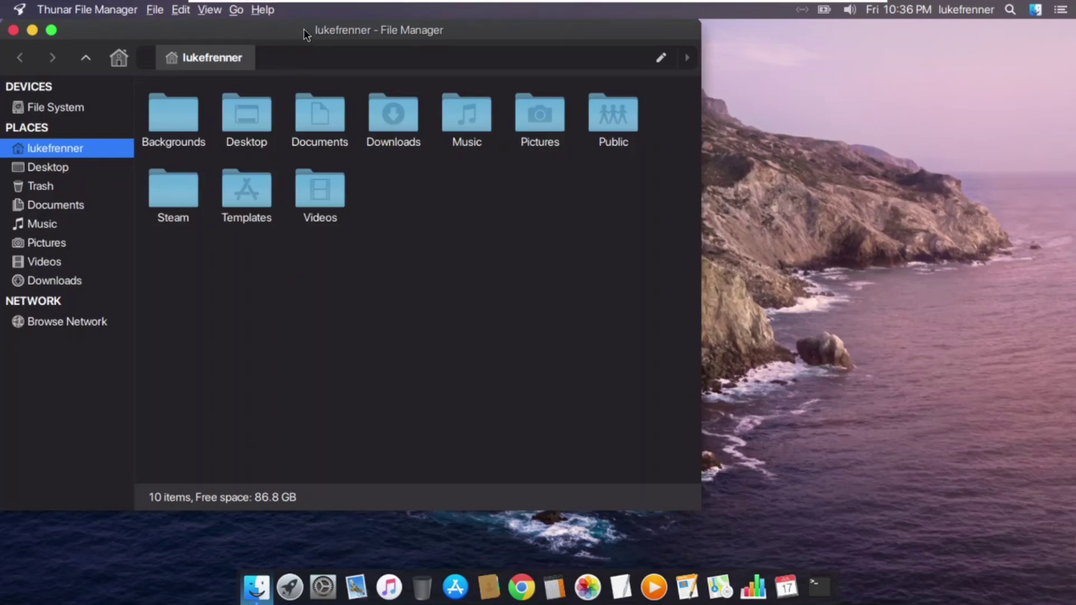
left_click_drag(304, 29, 458, 44)
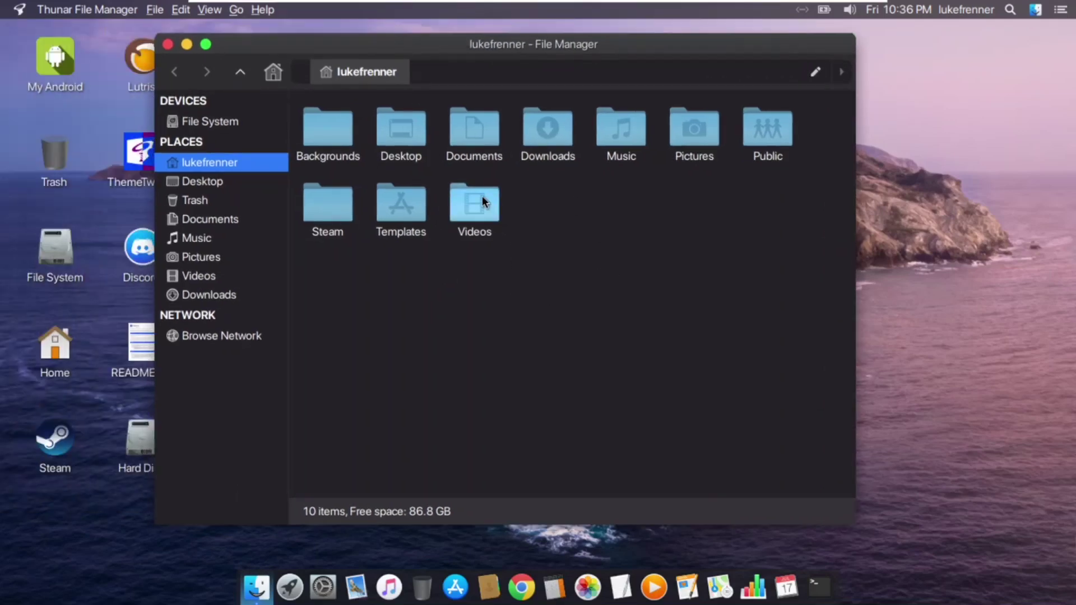
double_click(551, 150)
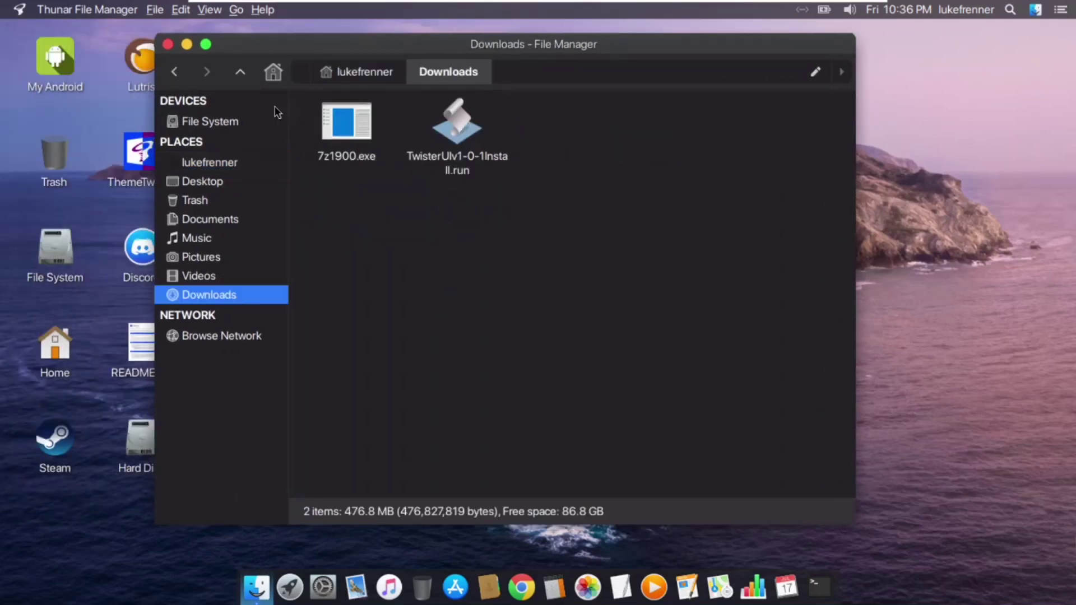
left_click(168, 45)
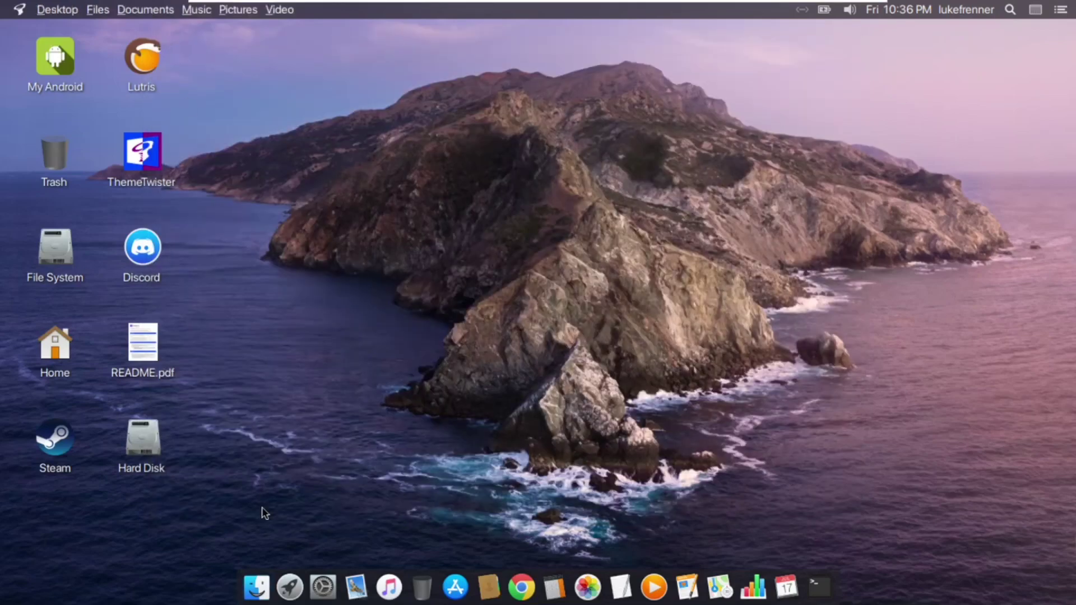
Browse to the second page of LightPad's applications and launch Kodi.
left_click(289, 587)
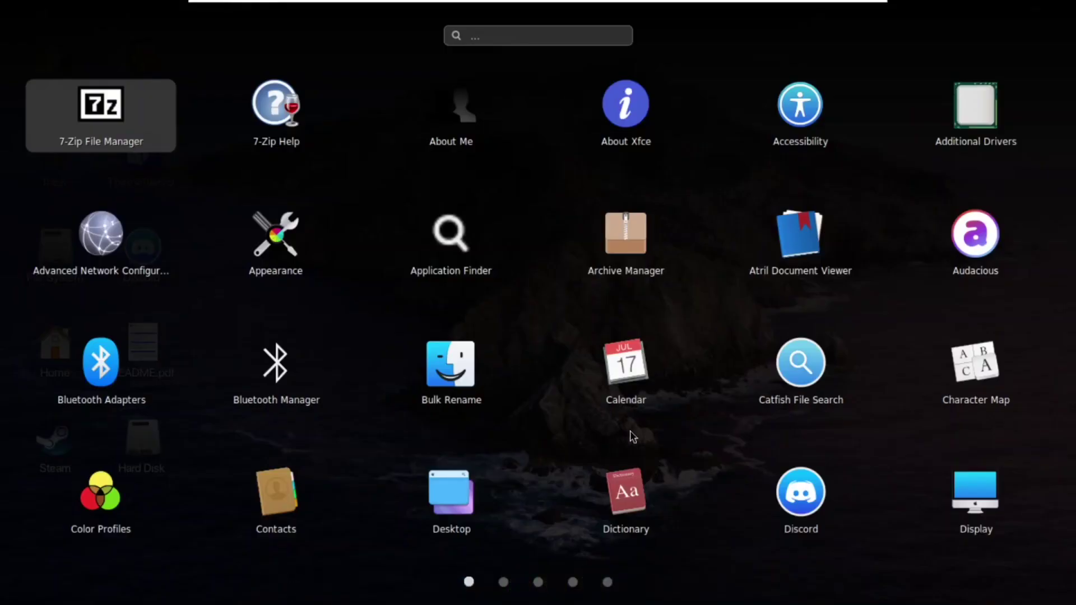
left_click(504, 581)
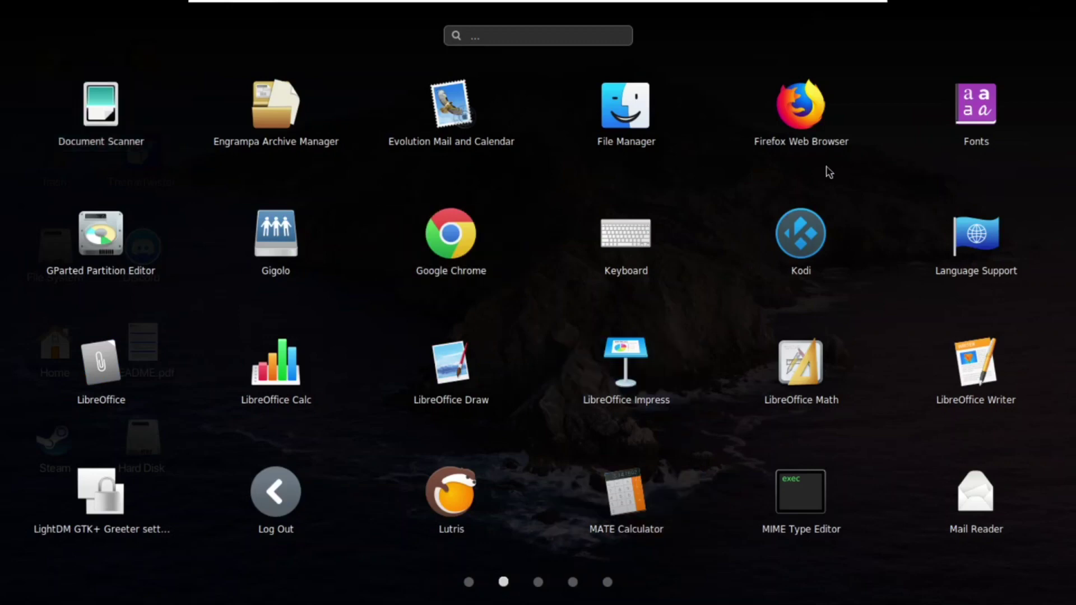
left_click(833, 251)
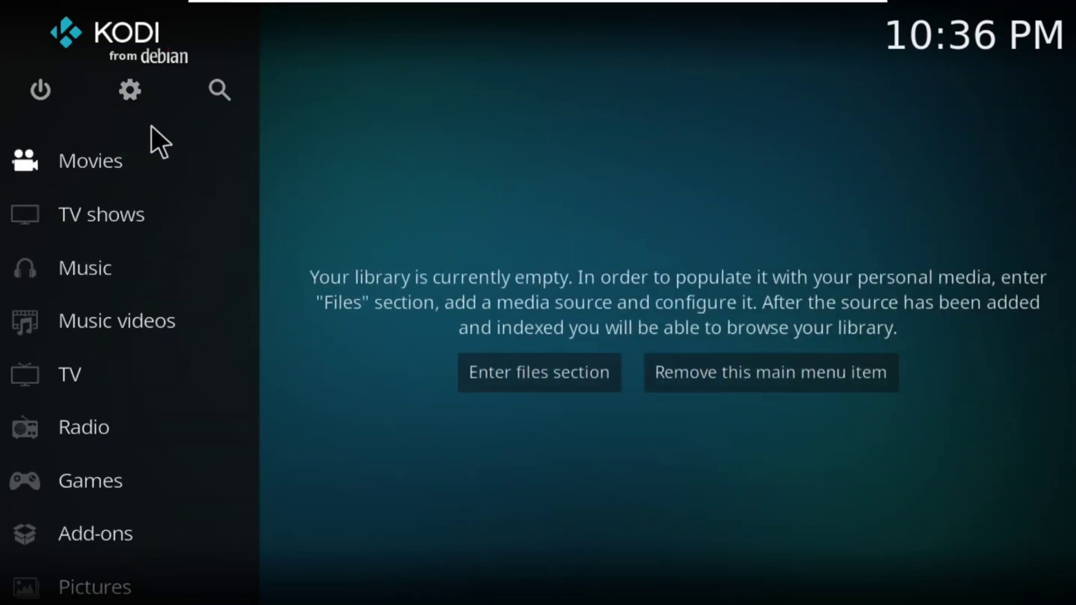
View Kodi's TV section, try to enter its add-on browser, and exit Kodi.
left_click(184, 388)
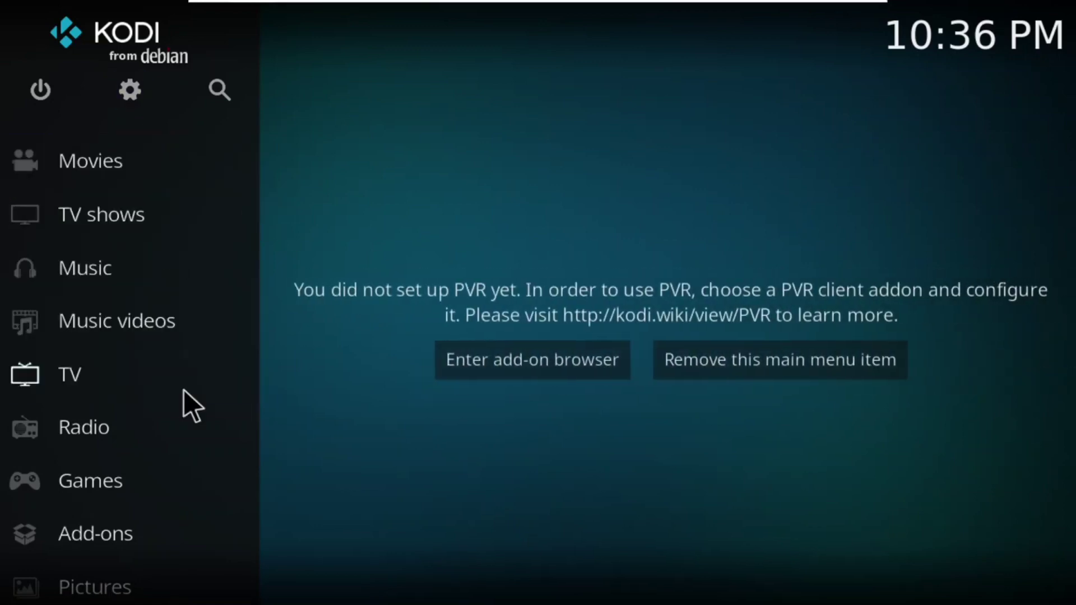
left_click(527, 361)
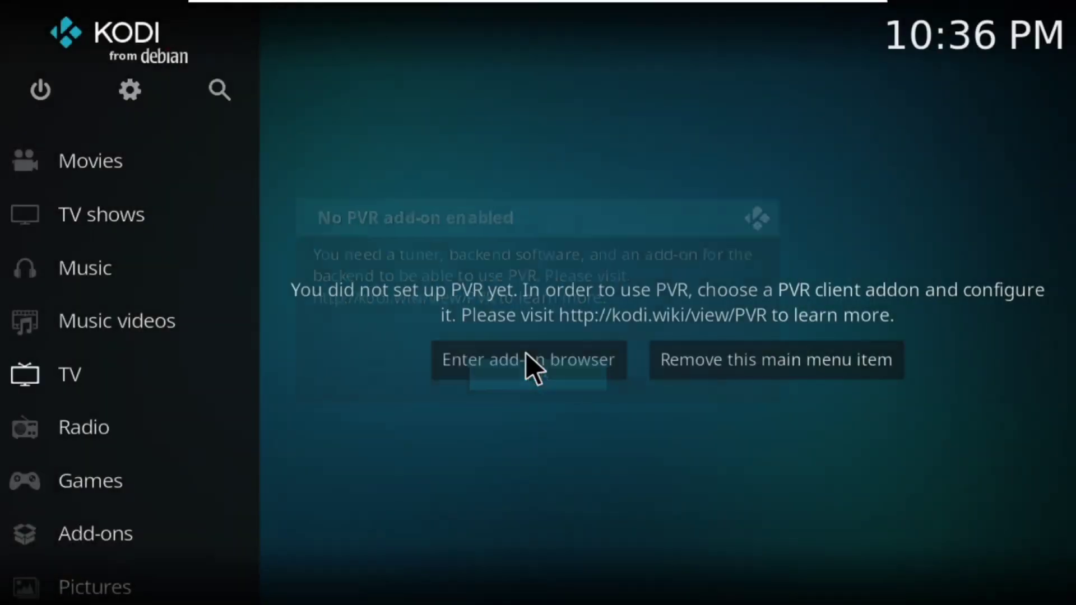
left_click(62, 92)
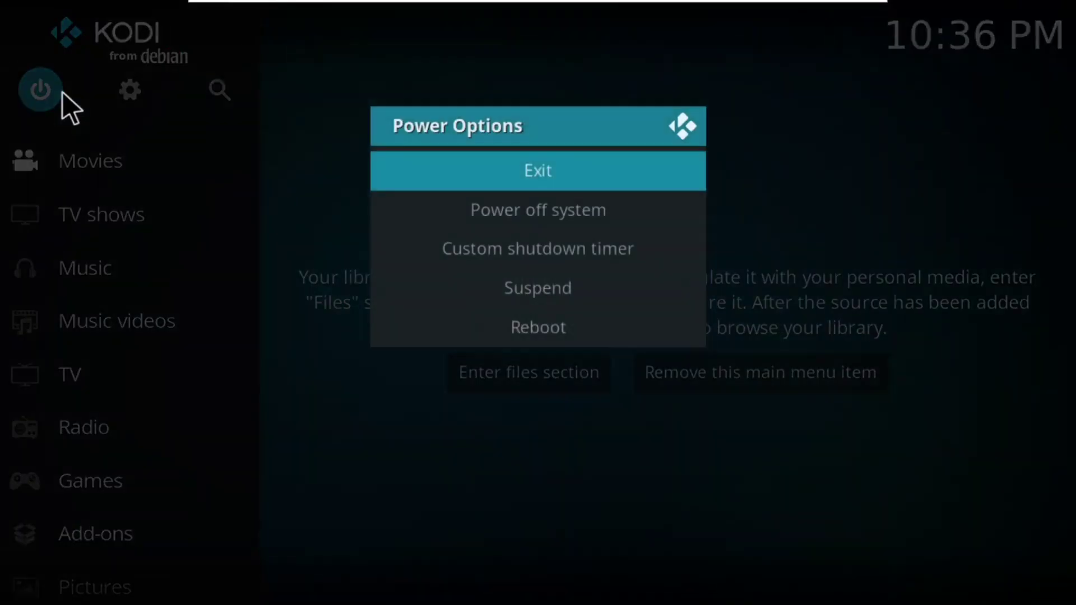
left_click(490, 176)
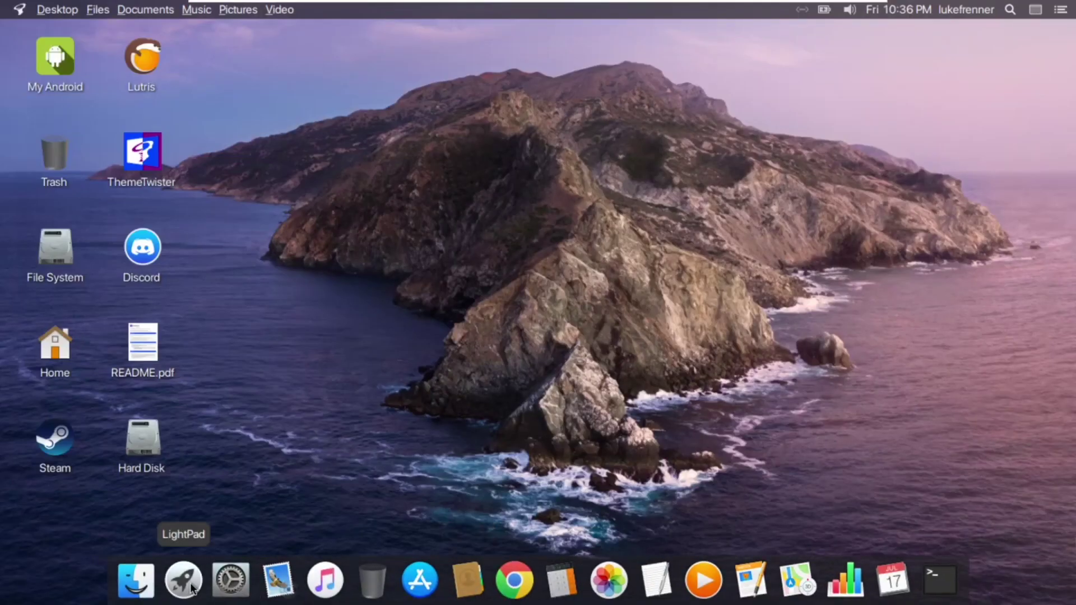
Open the Settings Manager and look through its Personal, Hardware and System categories.
left_click(230, 582)
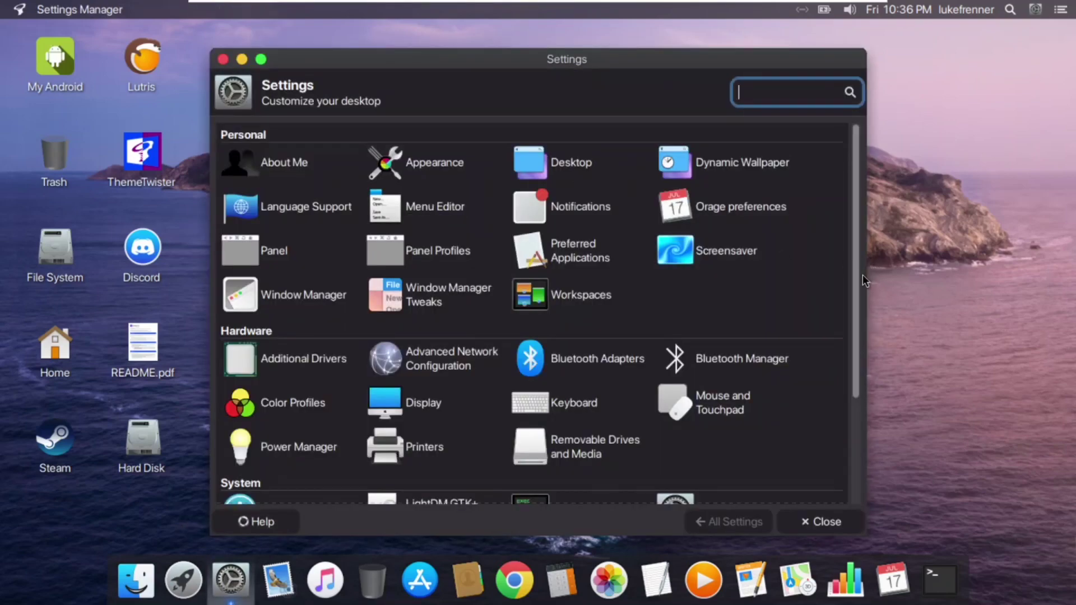
scroll(857, 302, "down", 5)
scroll(829, 481, "up", 5)
scroll(849, 203, "down", 3)
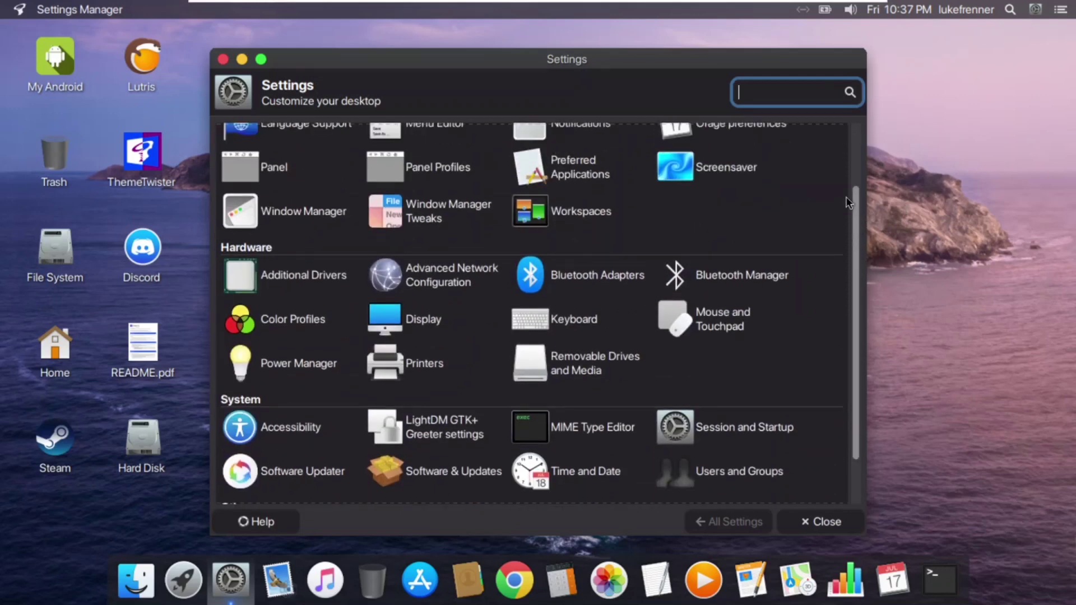
scroll(784, 169, "up", 2)
scroll(727, 134, "up", 1)
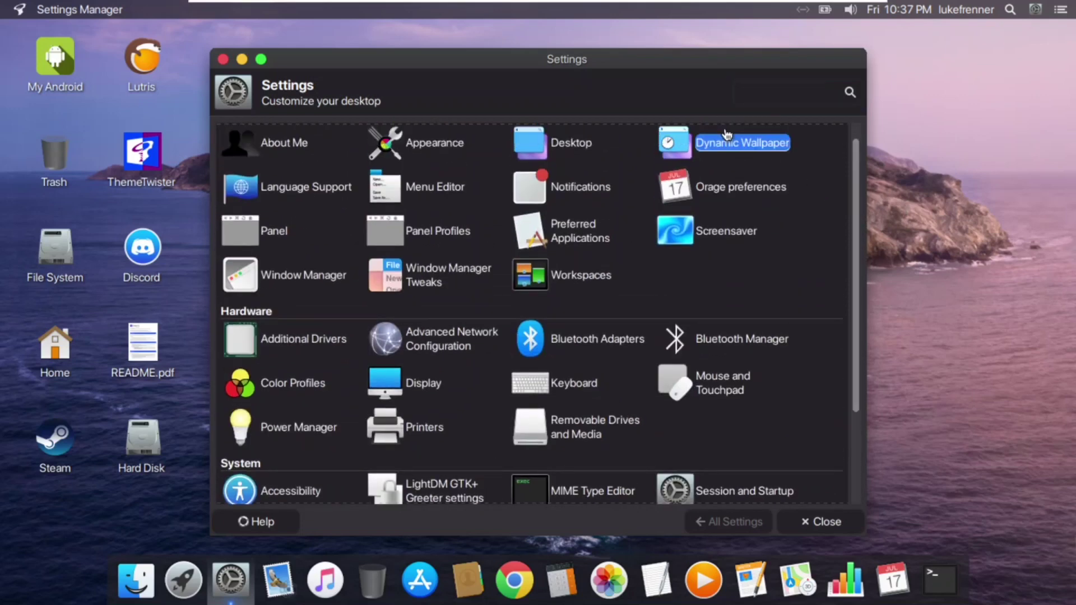
Try twice to open the Dynamic Wallpaper settings, dismissing the dialog each time.
left_click(723, 144)
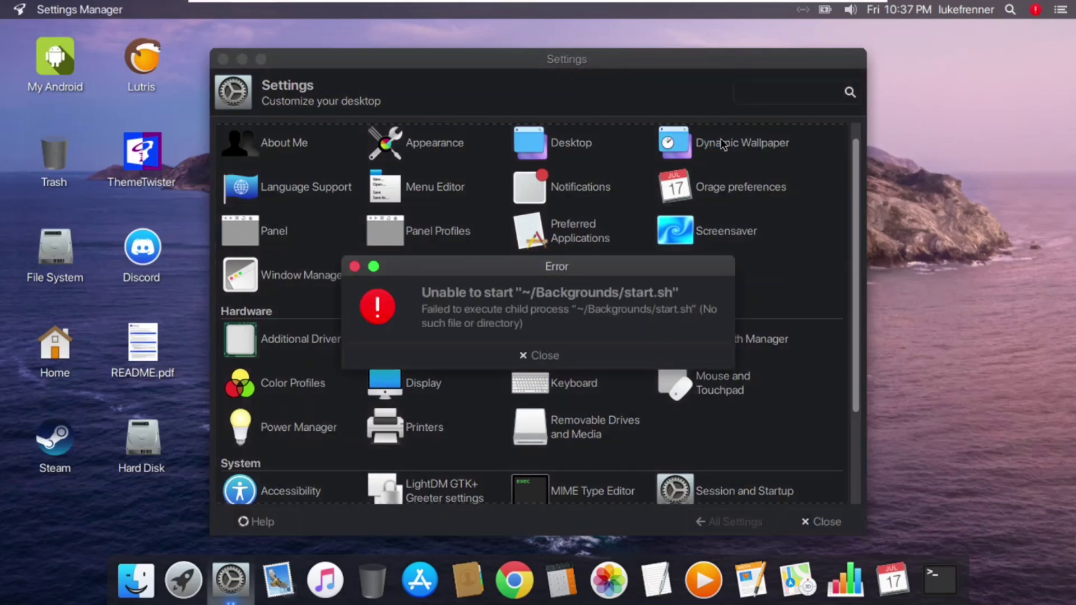
left_click(548, 355)
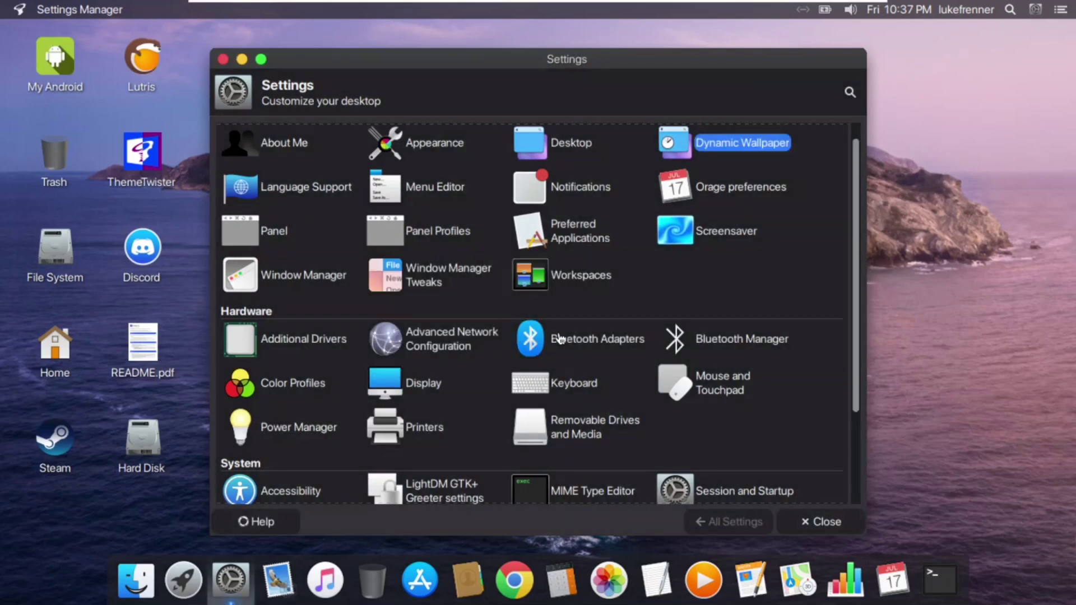
left_click(676, 142)
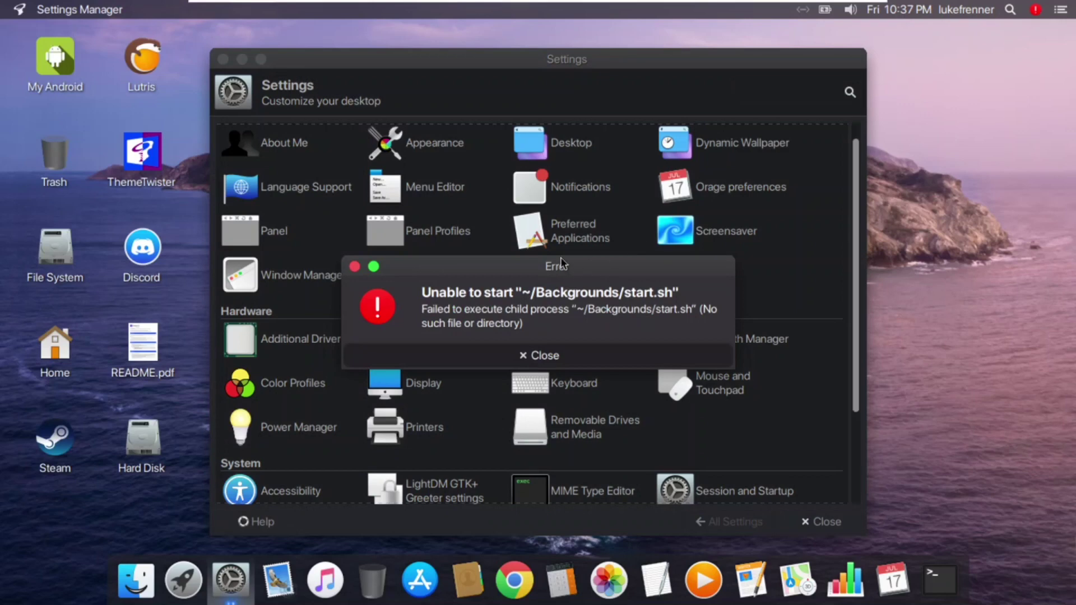
left_click(529, 353)
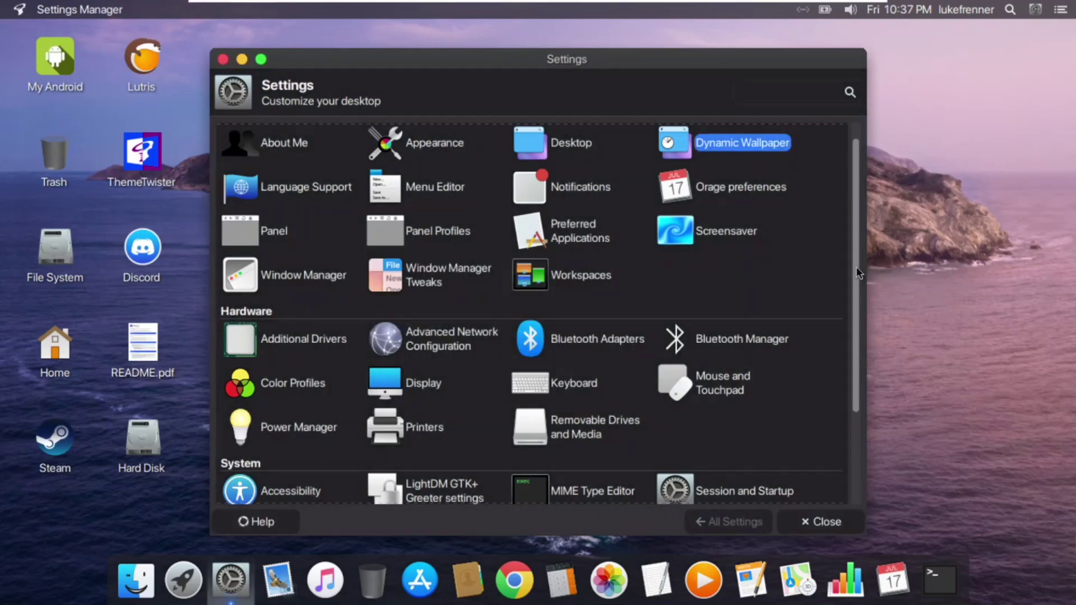
Maximize the Settings Manager to view all its categories at once, and close it.
scroll(861, 315, "down", 2)
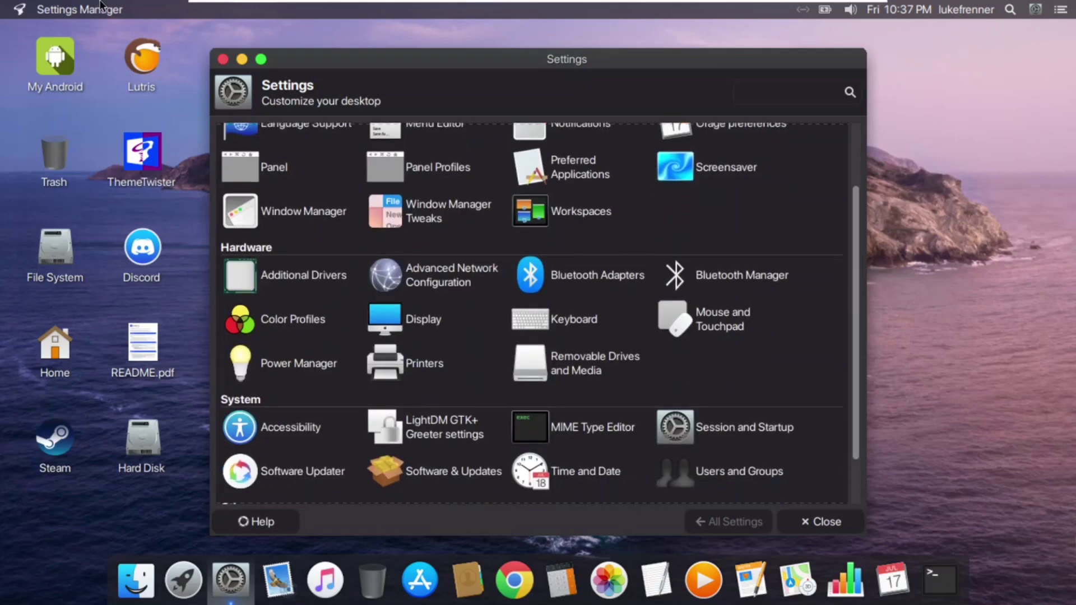
left_click(261, 60)
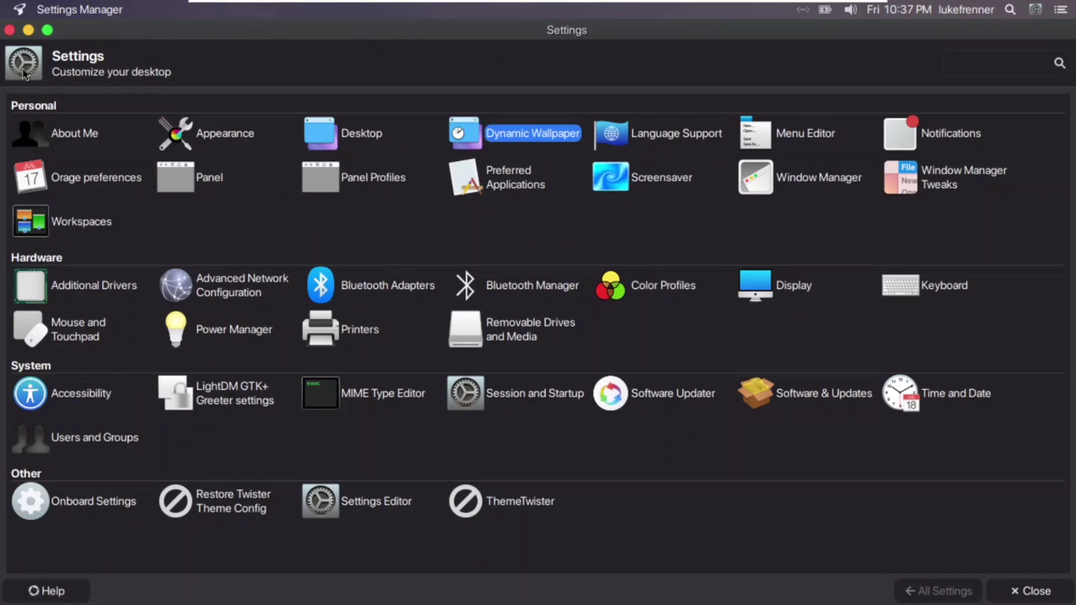
left_click(9, 30)
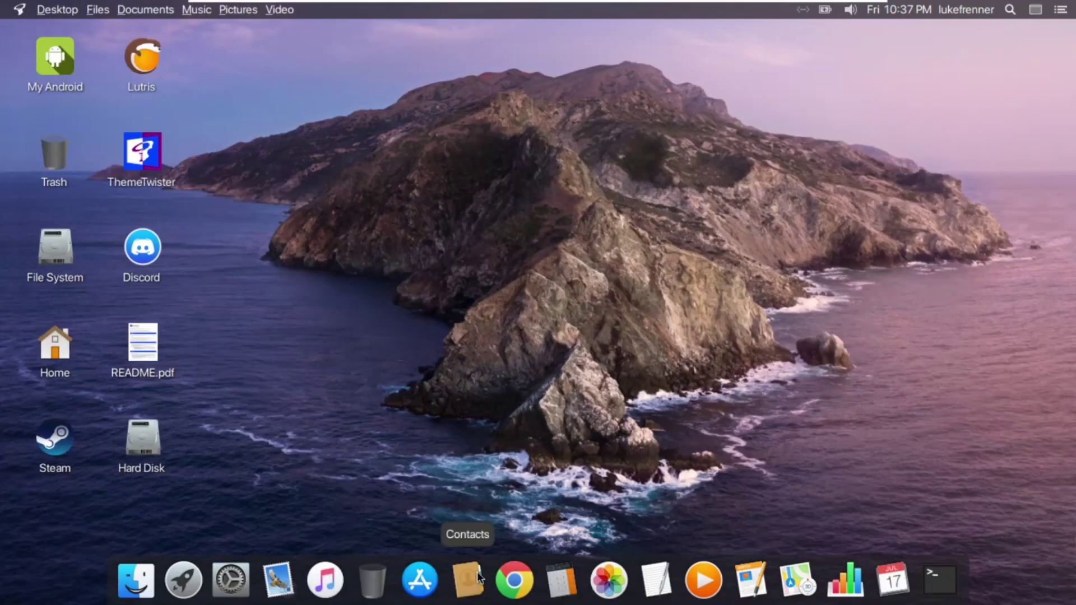
Open the Software store and proceed past its welcome dialog.
left_click(440, 580)
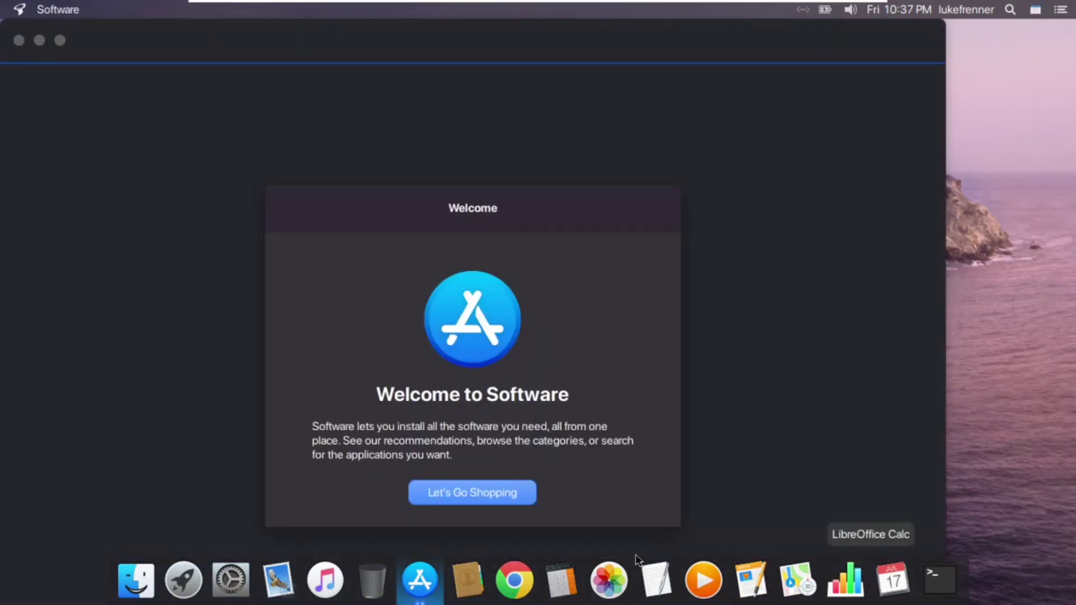
left_click(455, 482)
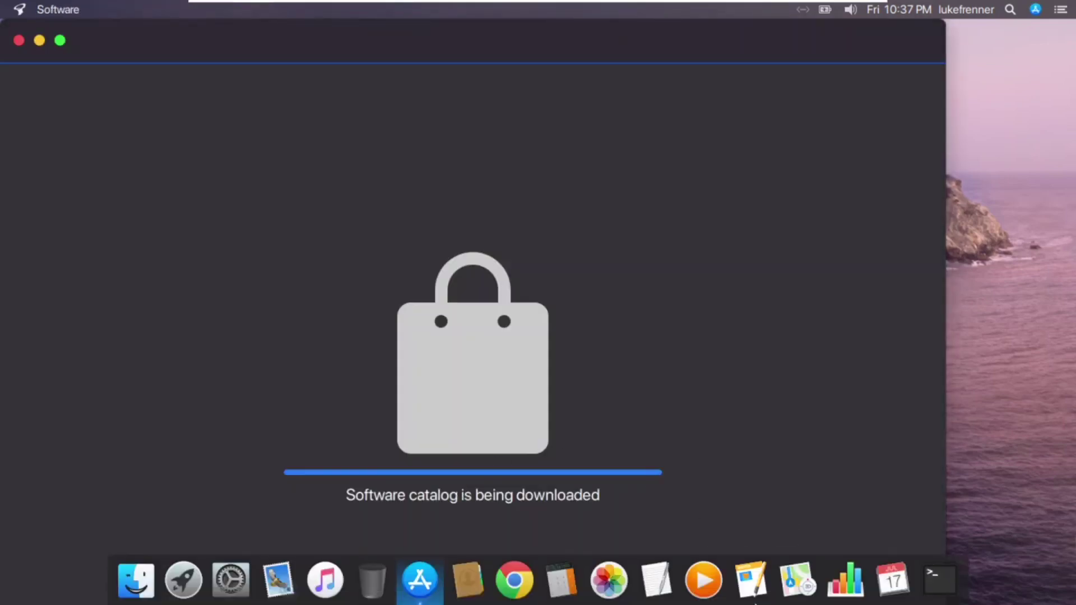
Reposition Xfce Terminal in the dock just before LibreOffice Calc, and open the dock's preferences.
left_click(925, 590)
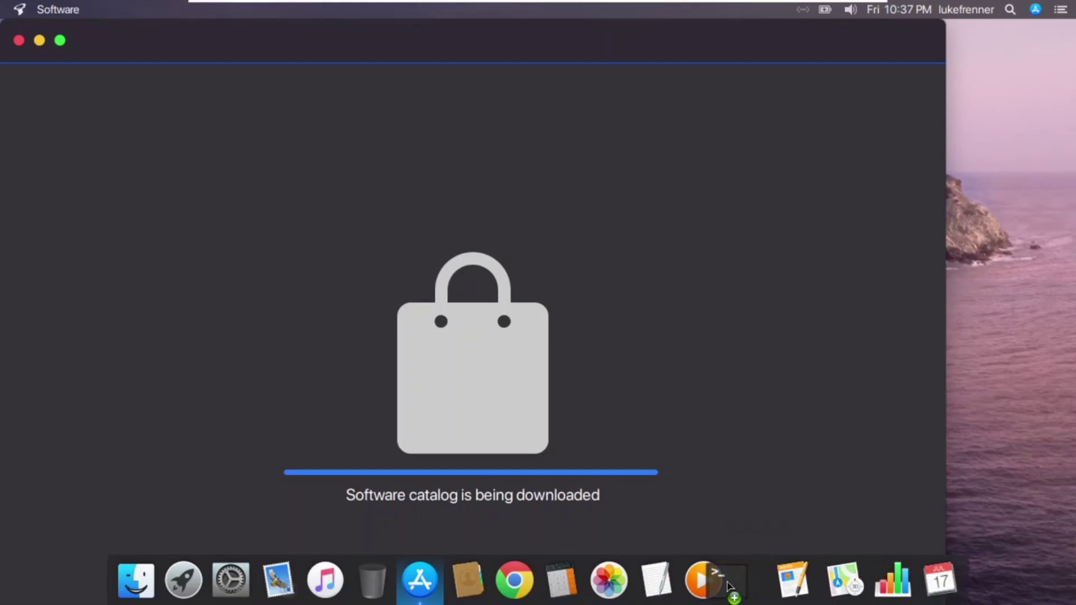
left_click_drag(934, 596, 857, 591)
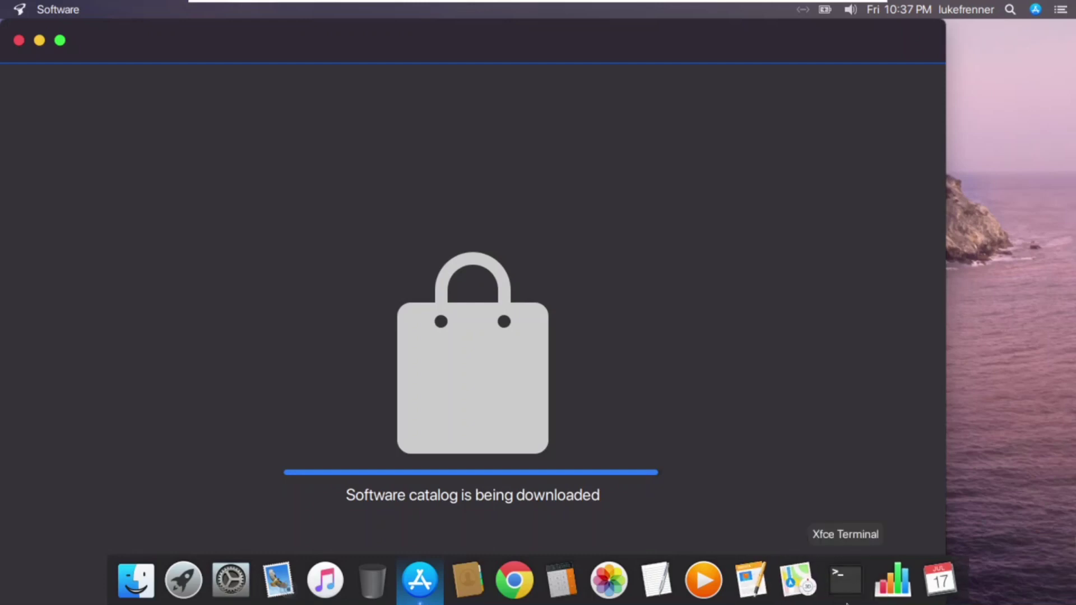
right_click(847, 603)
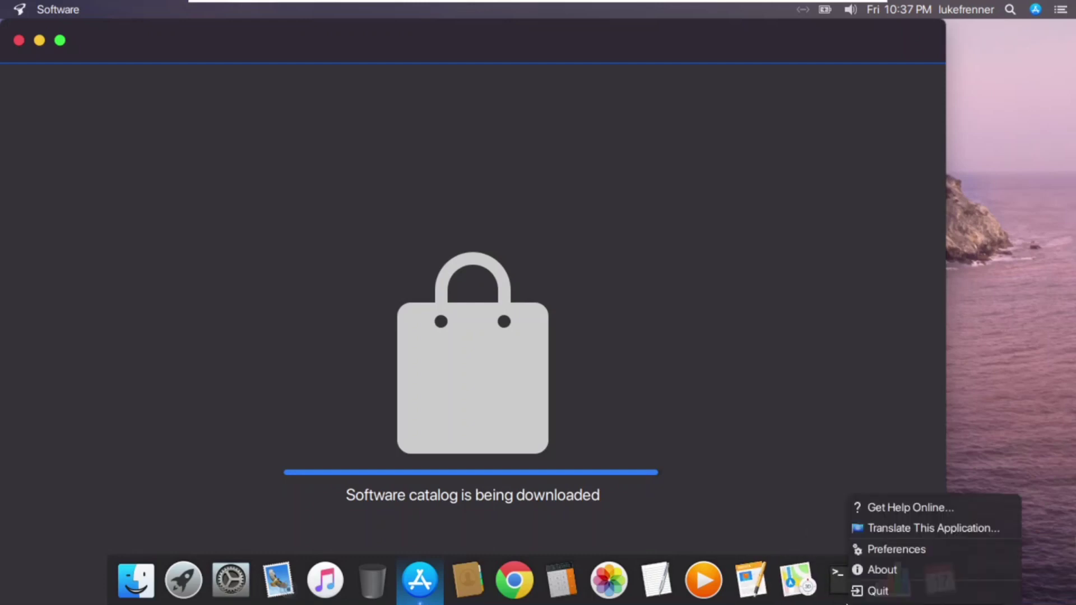
left_click(846, 602)
right_click(858, 595)
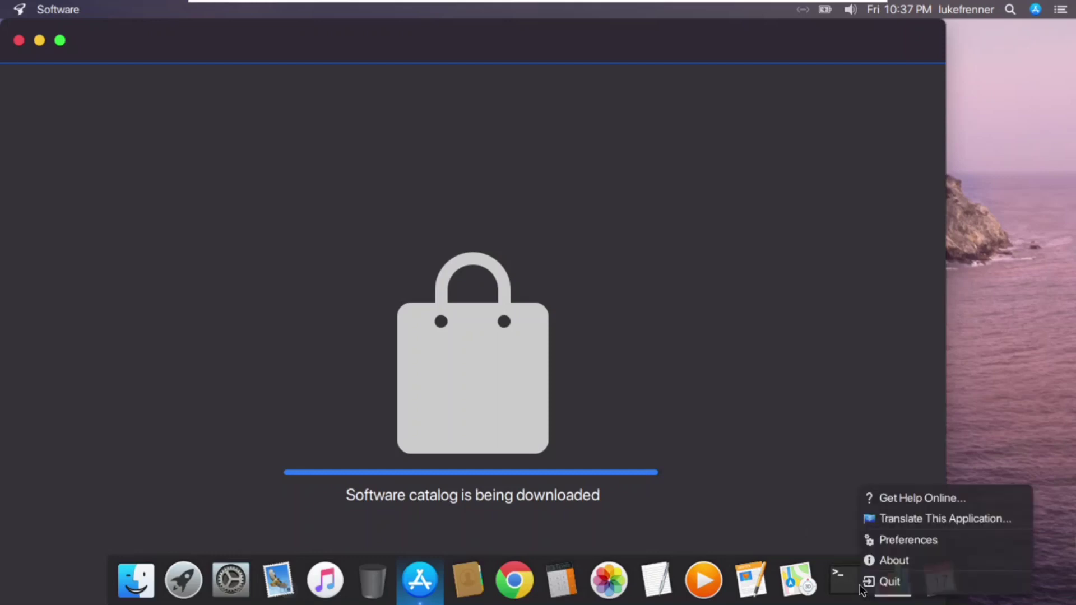
left_click(874, 541)
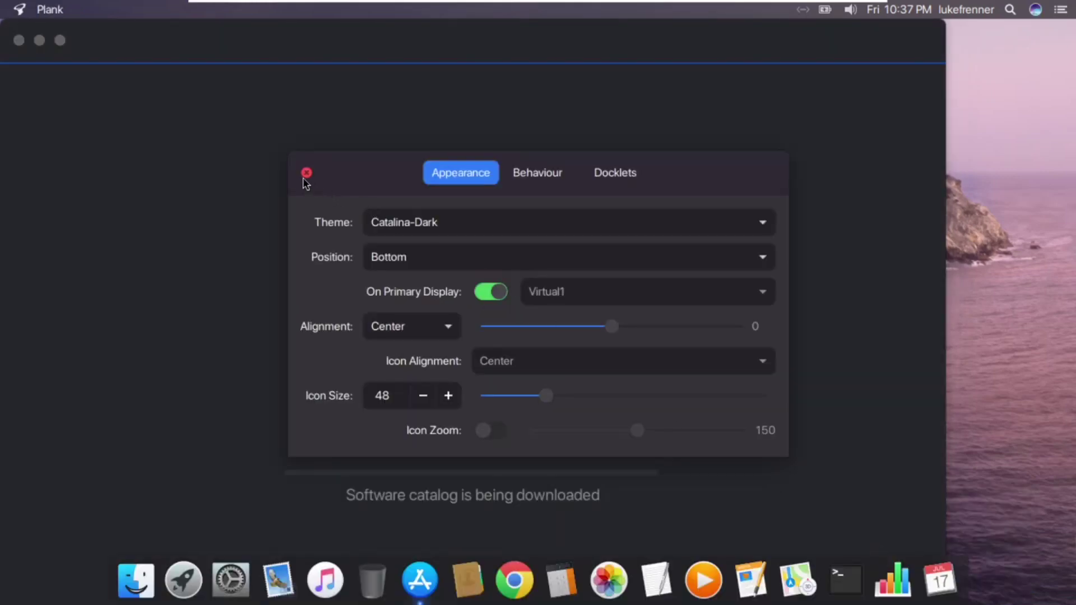
Minimize the Software store window and close the dock's preferences.
left_click(37, 42)
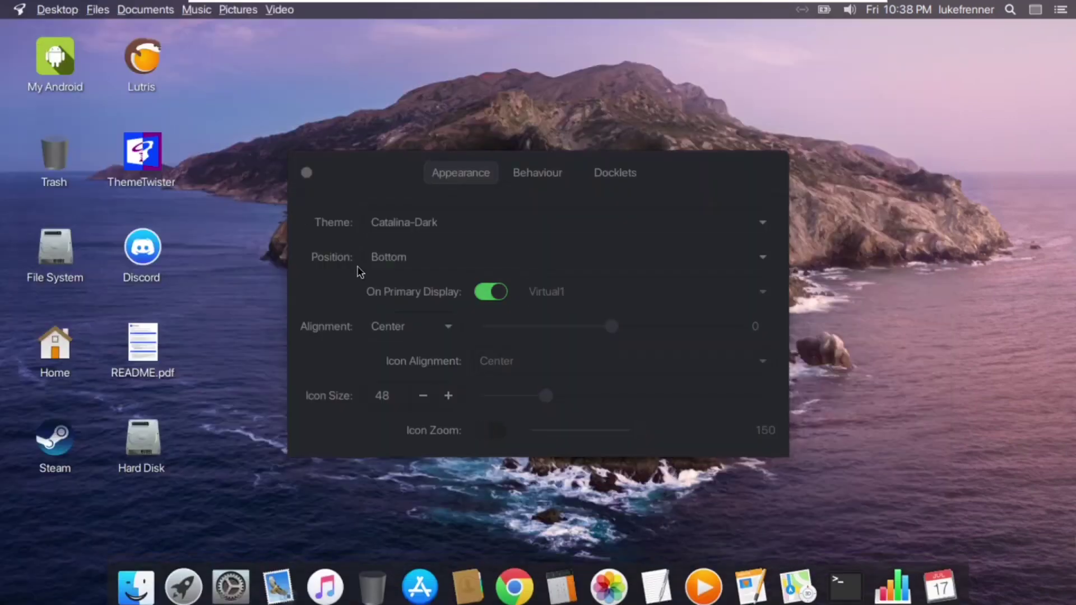
left_click(306, 173)
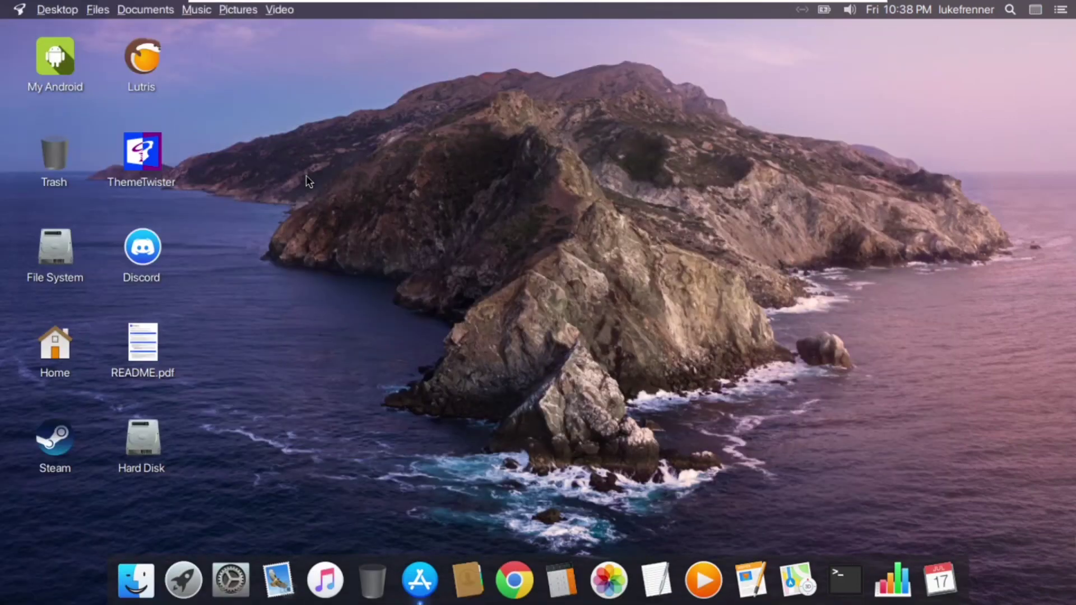
Reopen the dock's preferences and turn on Icon Zoom.
right_click(802, 604)
left_click(817, 604)
right_click(821, 603)
left_click(824, 604)
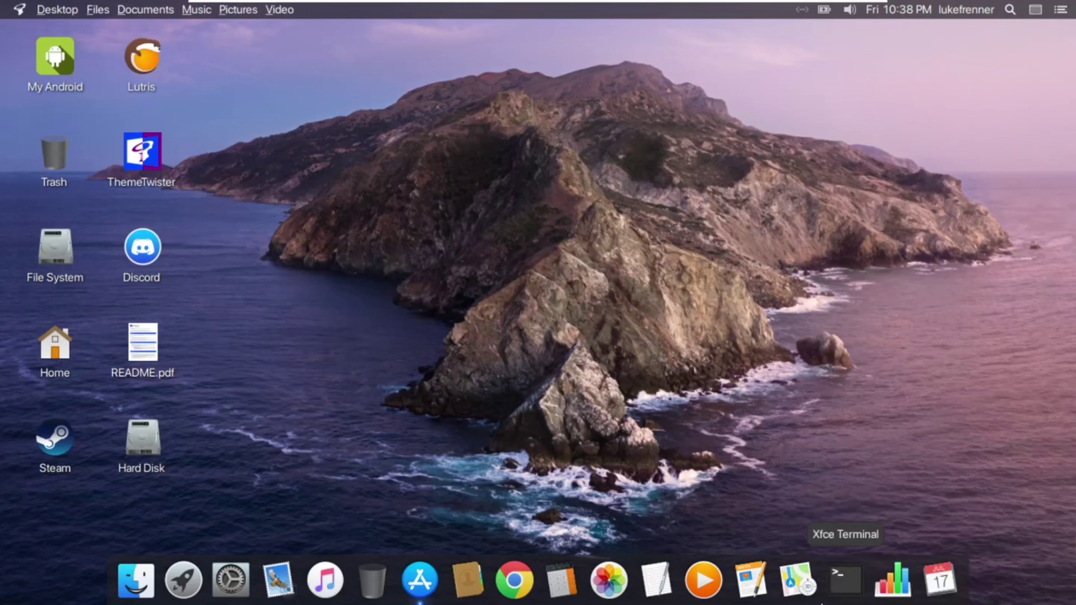
right_click(830, 600)
left_click(839, 553)
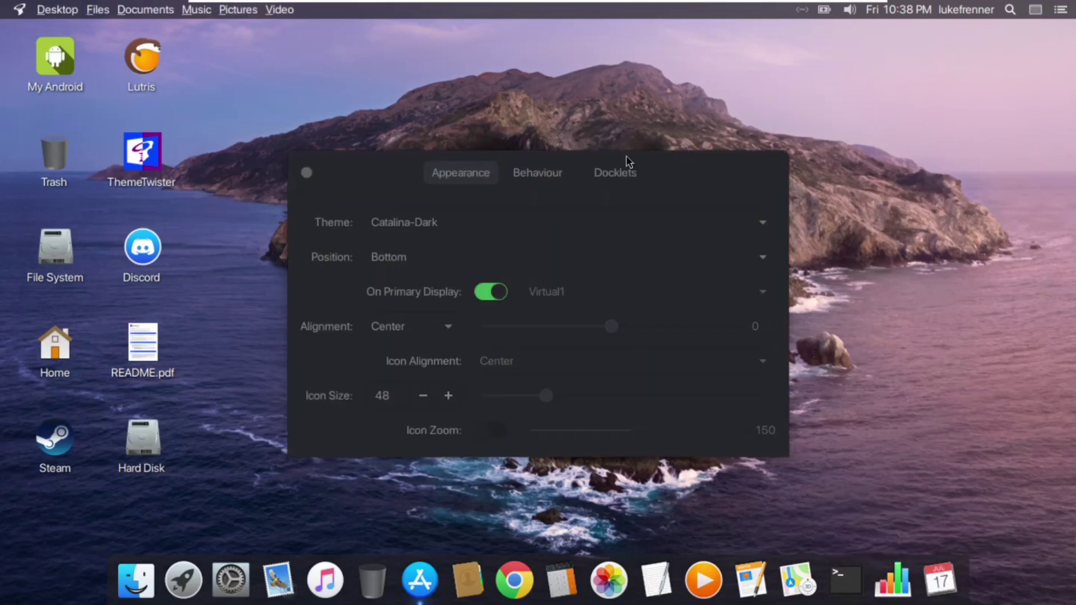
left_click(504, 435)
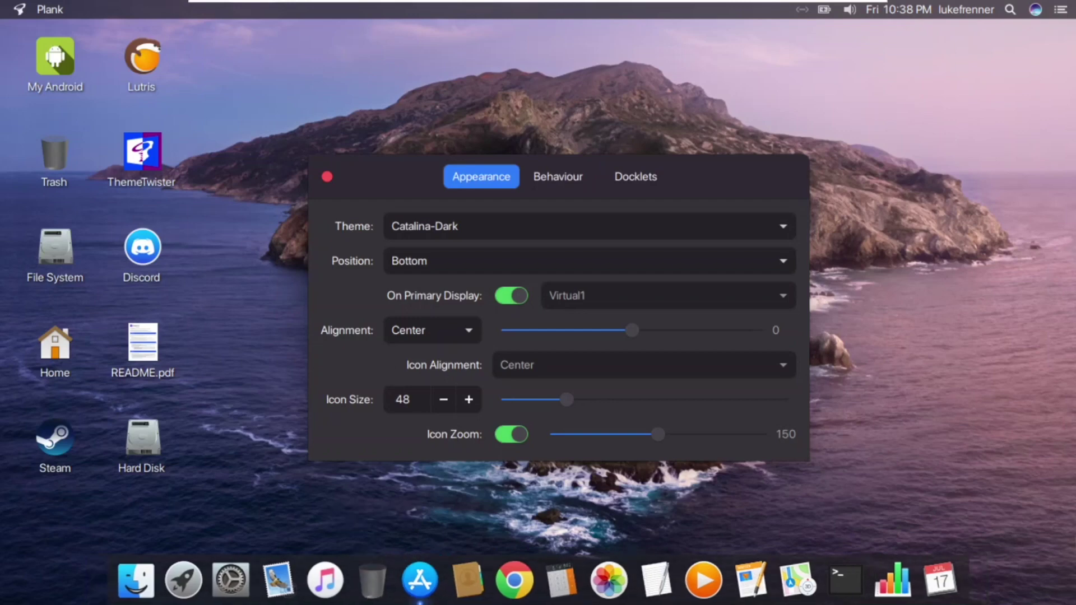
Show the dock's Behaviour settings, move Trash to the far end of the dock, and close the preferences.
left_click(557, 188)
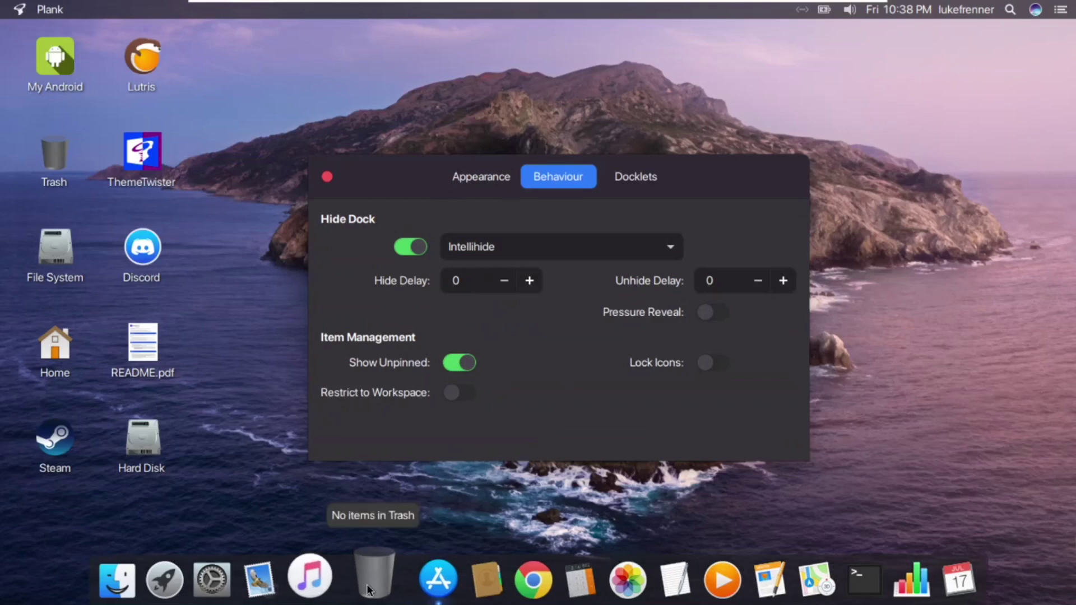
left_click_drag(372, 577, 942, 573)
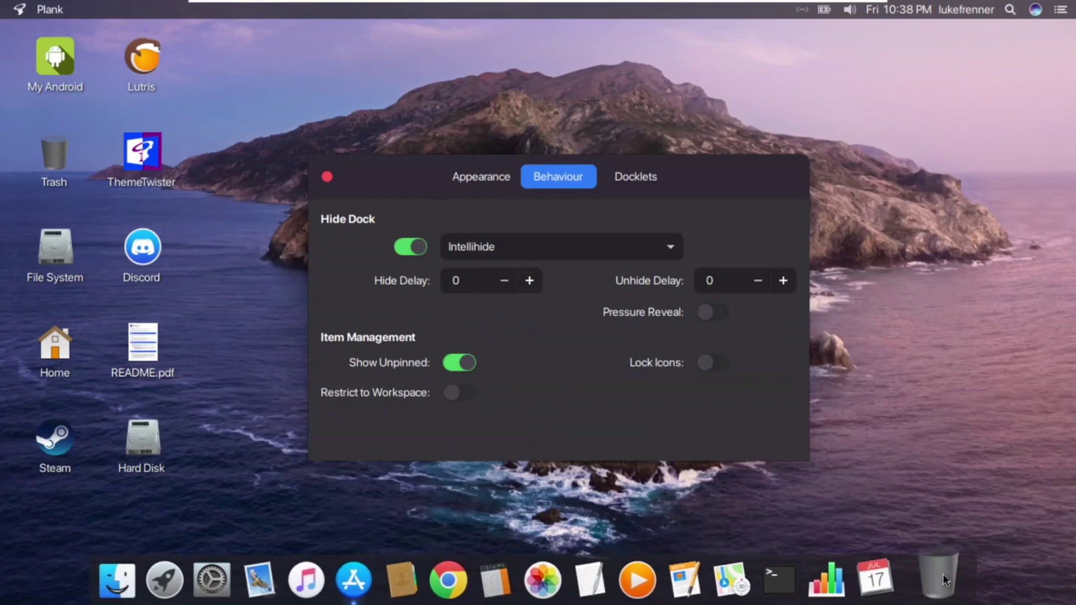
left_click(326, 177)
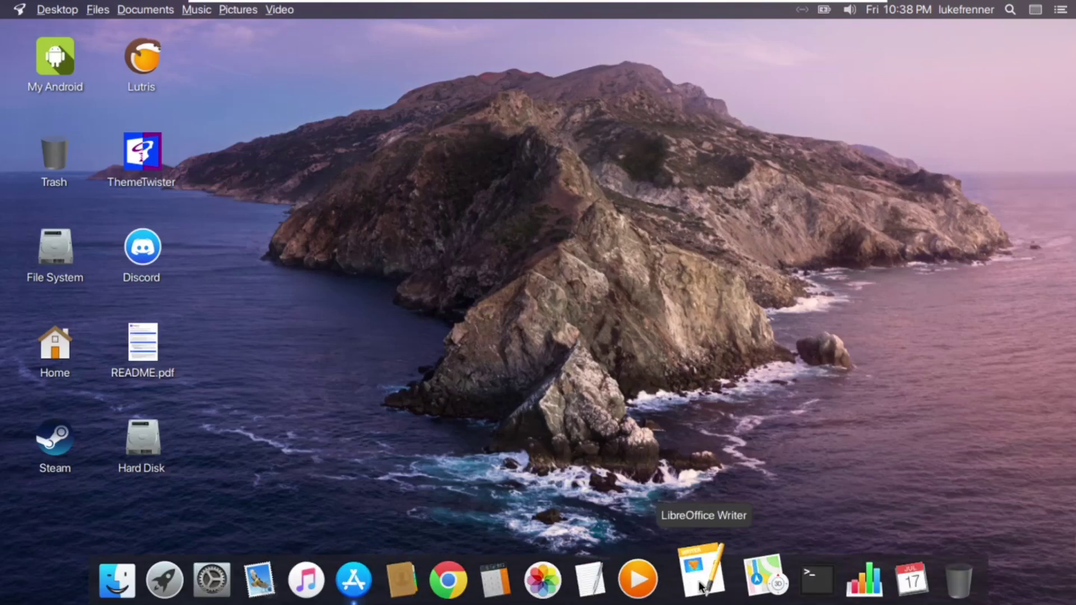
Look through the Software store's Explore page and its list of installed applications, and close the store.
left_click(360, 593)
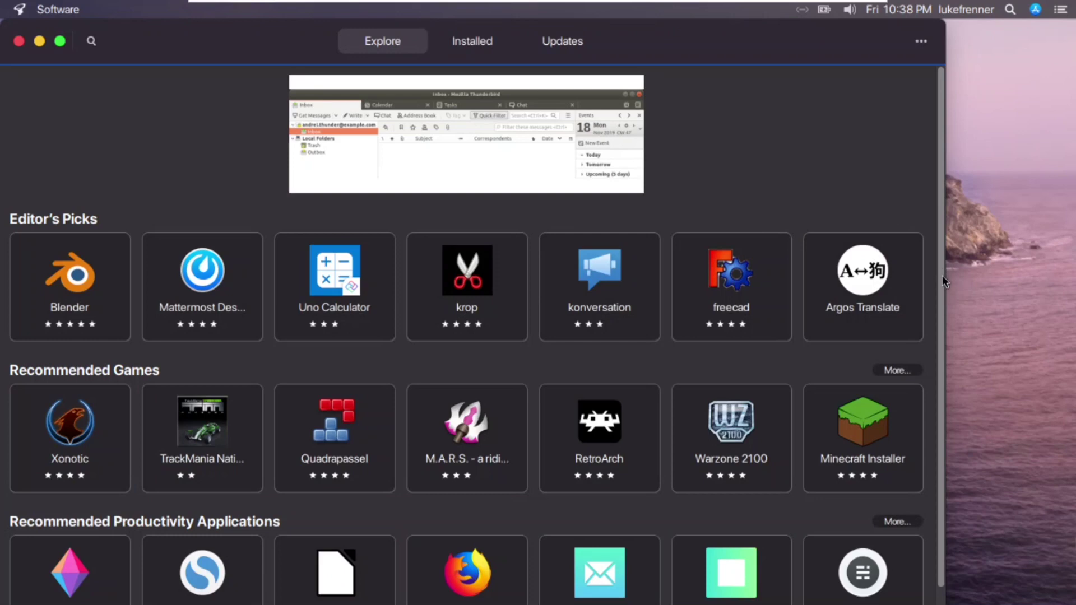
left_click_drag(942, 275, 951, 391)
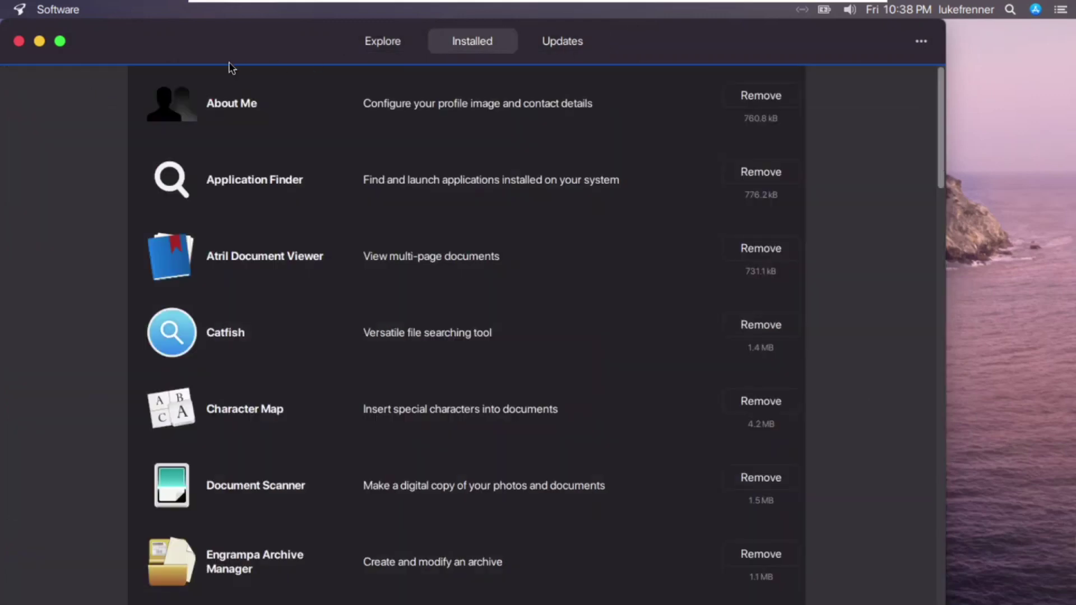
left_click(18, 41)
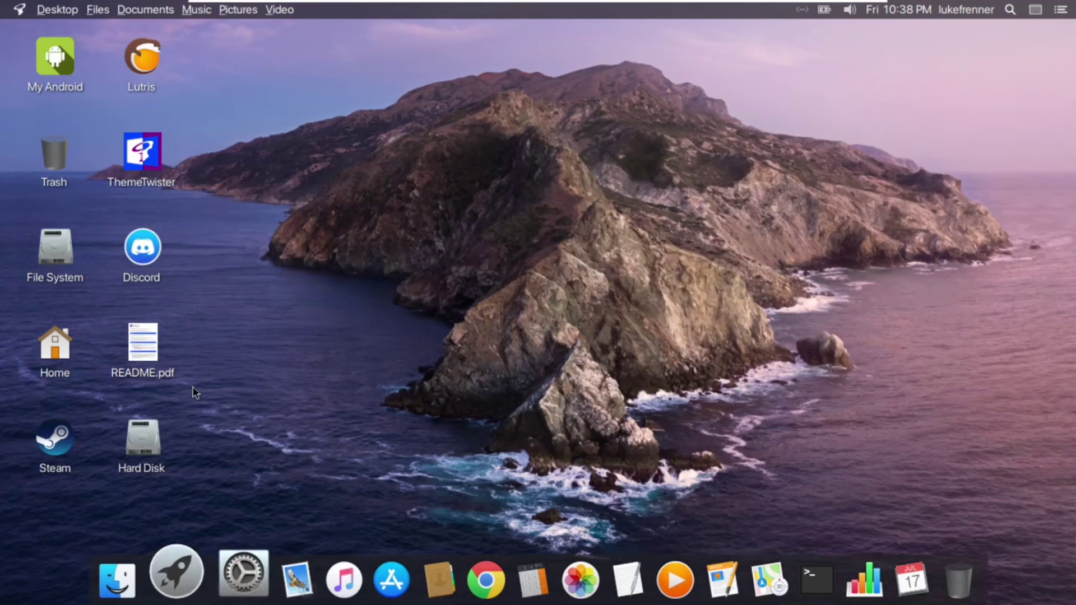
Switch the desktop to the Nighthawk theme with ThemeTwister, authorizing the change with the account password.
double_click(157, 169)
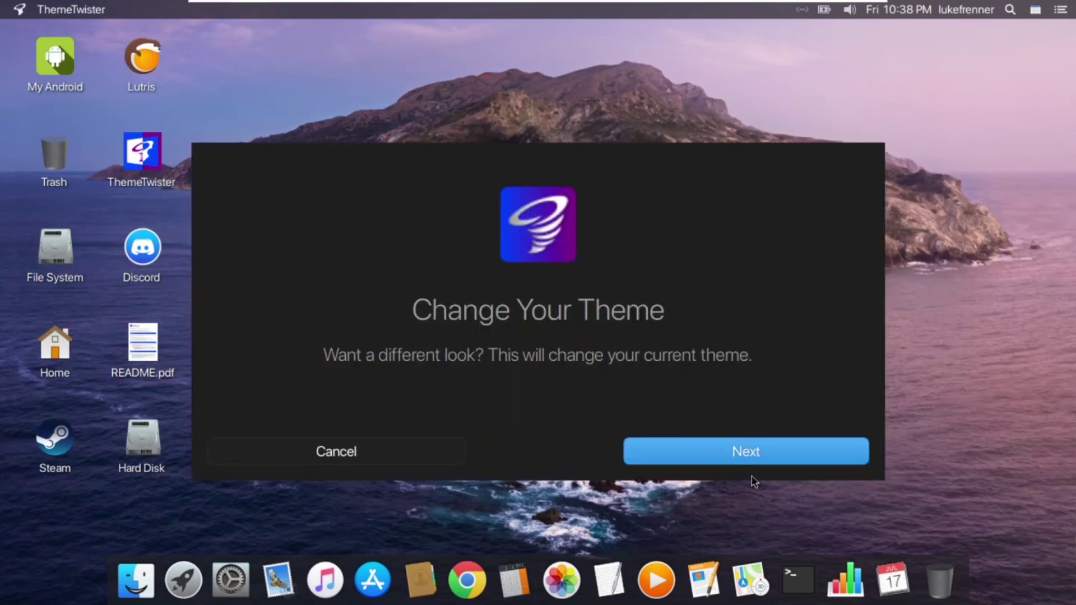
left_click(741, 450)
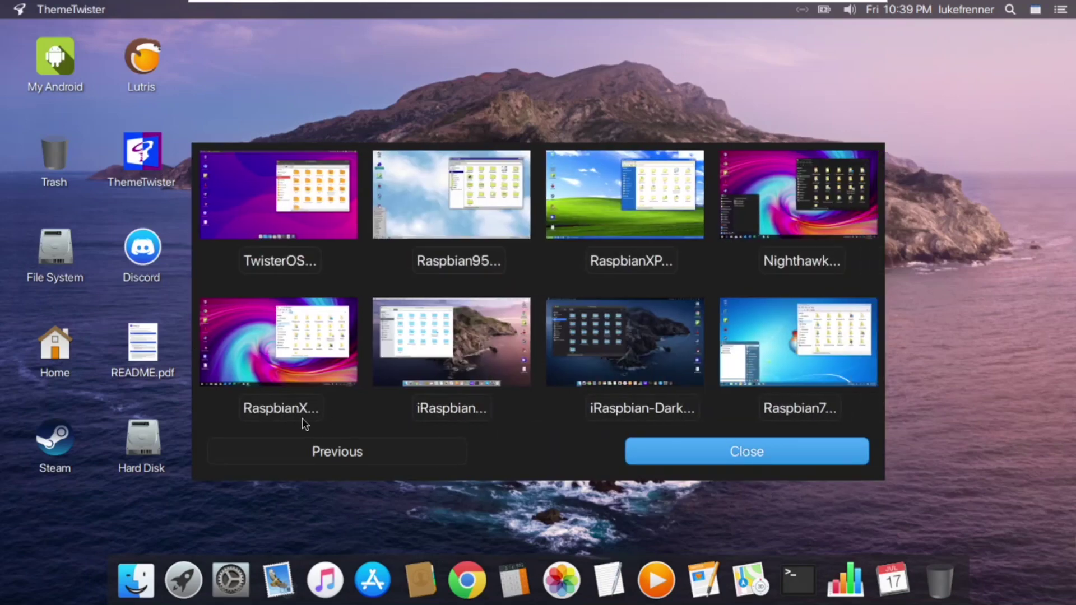
left_click(800, 277)
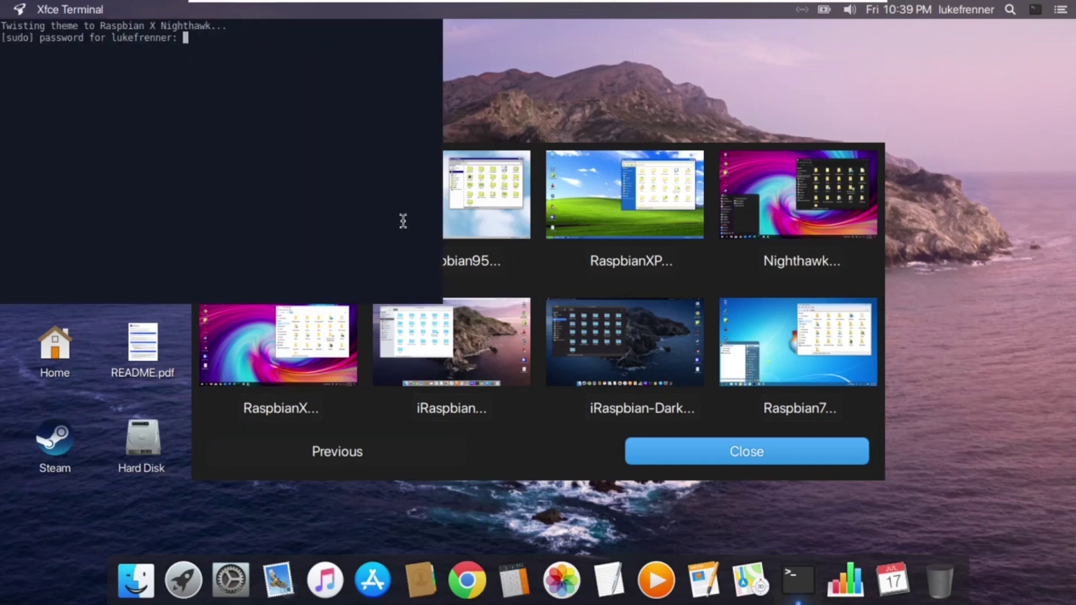
key("Return")
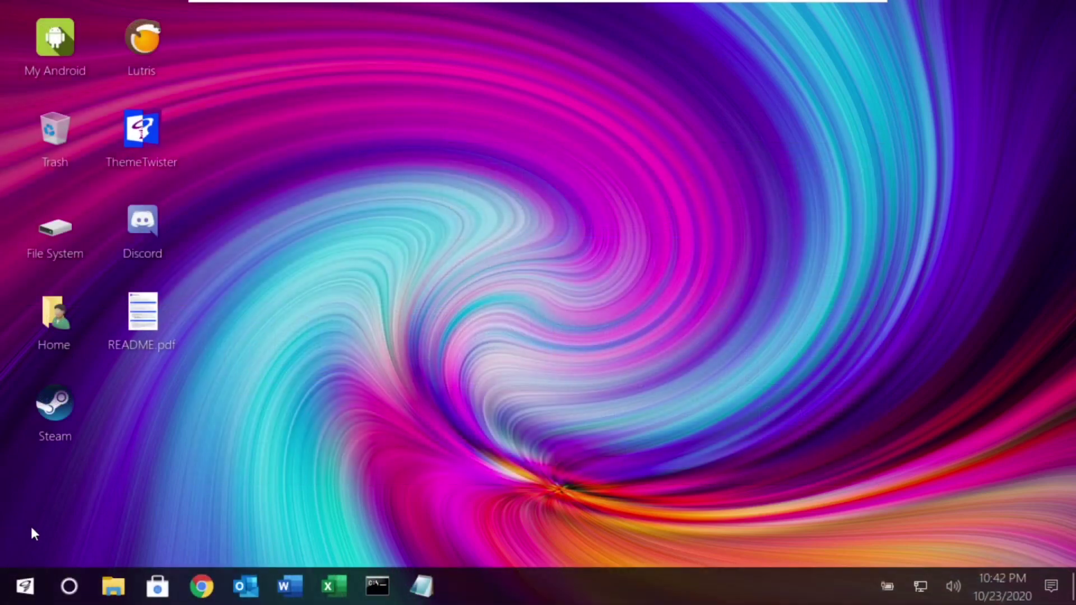
Browse the application menu's categories, including Graphics and Office.
left_click(26, 585)
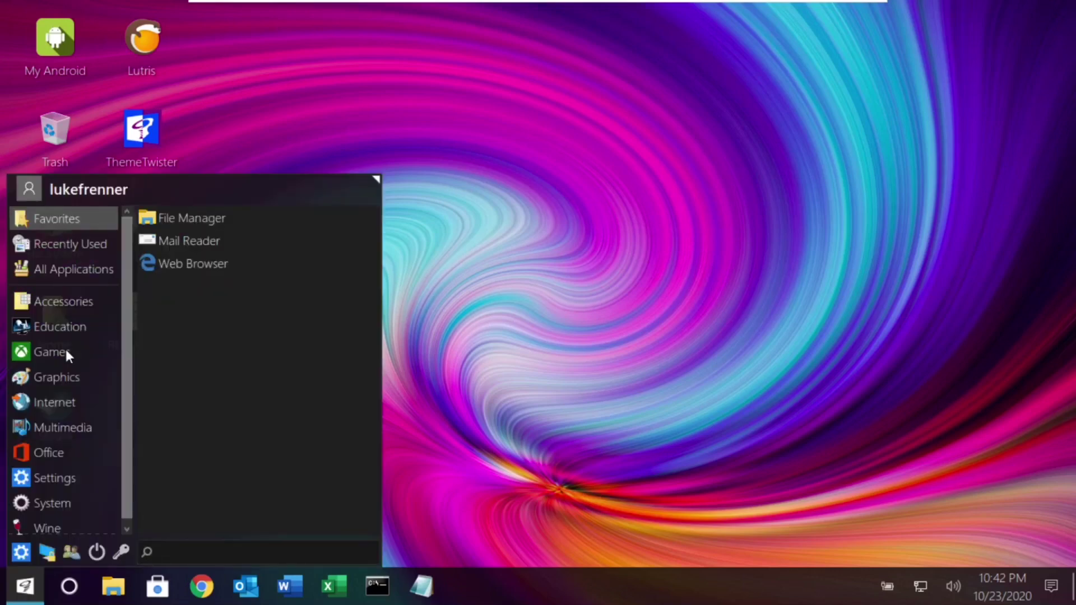
left_click(59, 244)
left_click(28, 331)
left_click(50, 366)
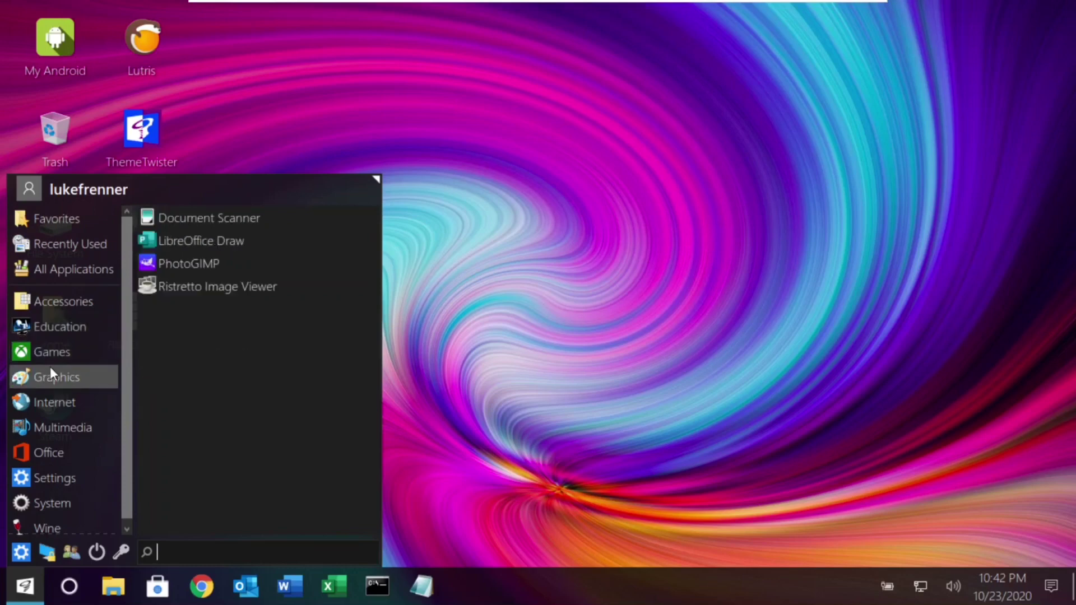
left_click(52, 451)
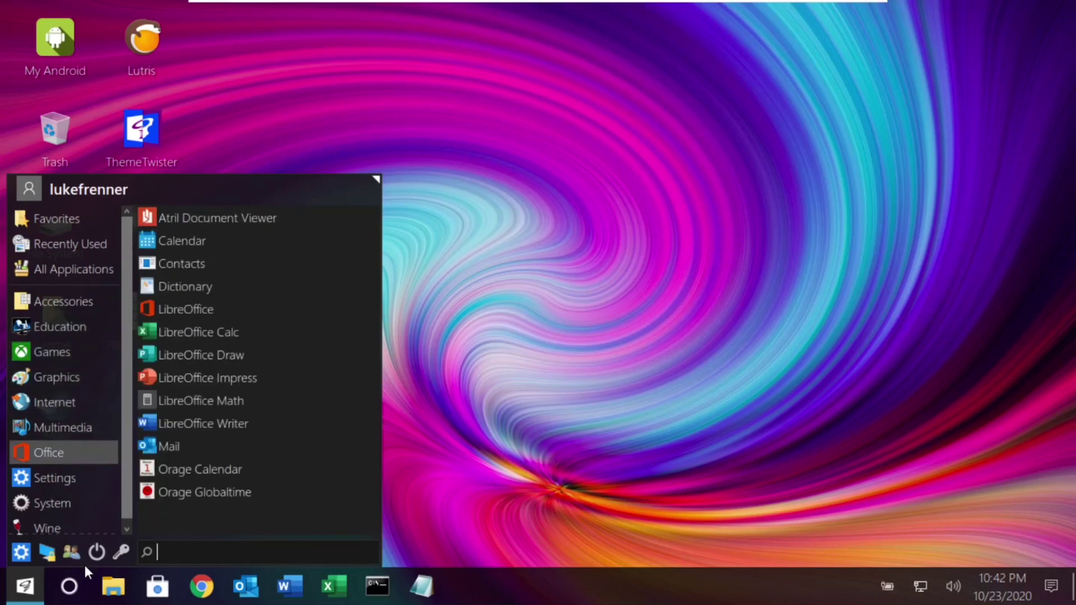
Search for files matching "7z" in Catfish, clear the query, and close the search window.
left_click(72, 578)
left_click(70, 585)
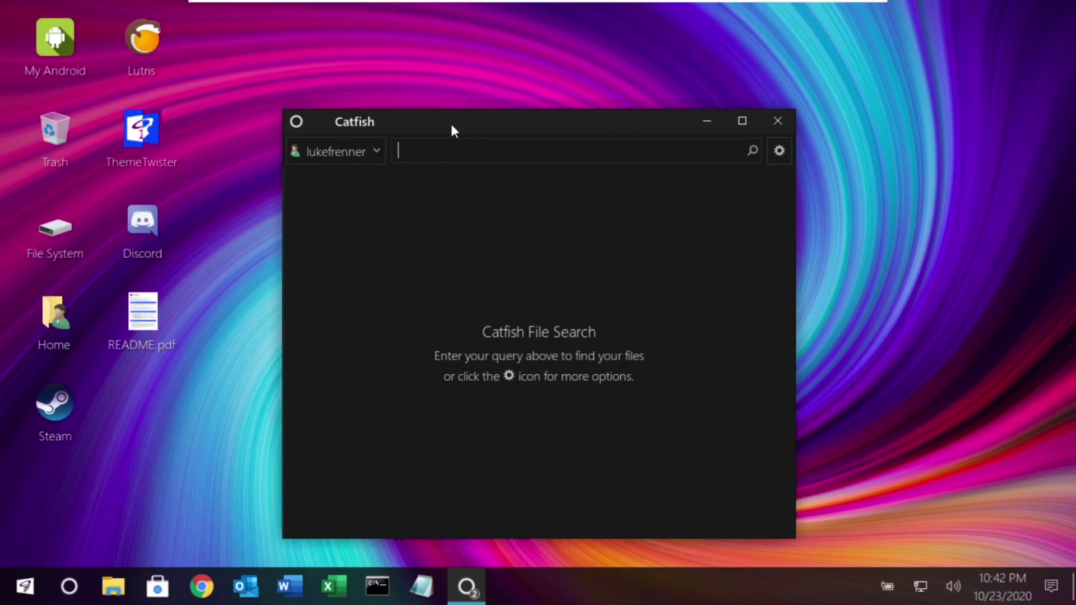
type("7z")
key("Return")
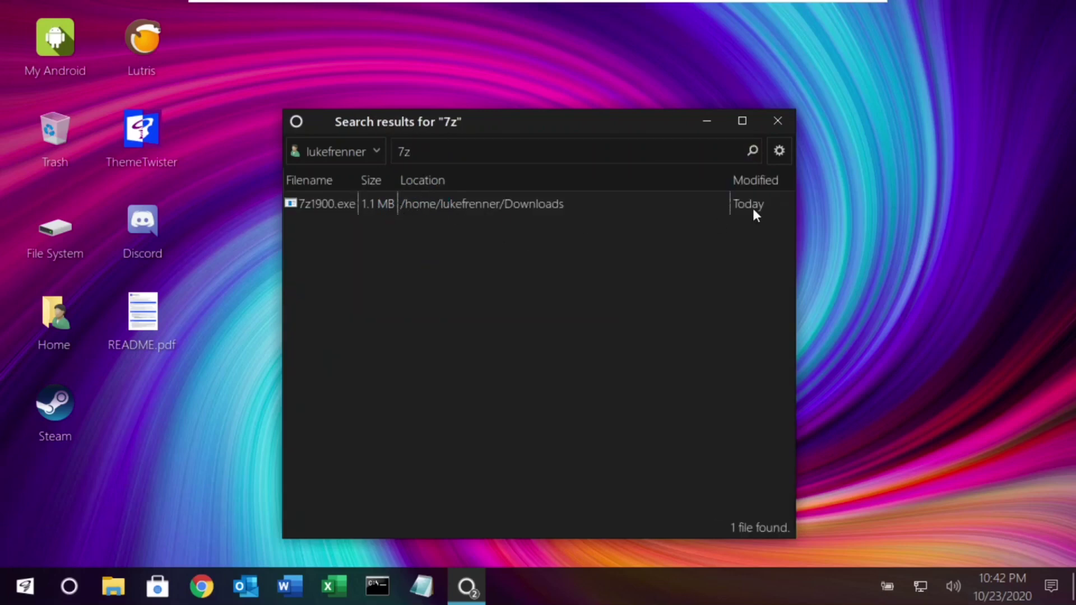
key("BackSpace")
key("BackSpace")
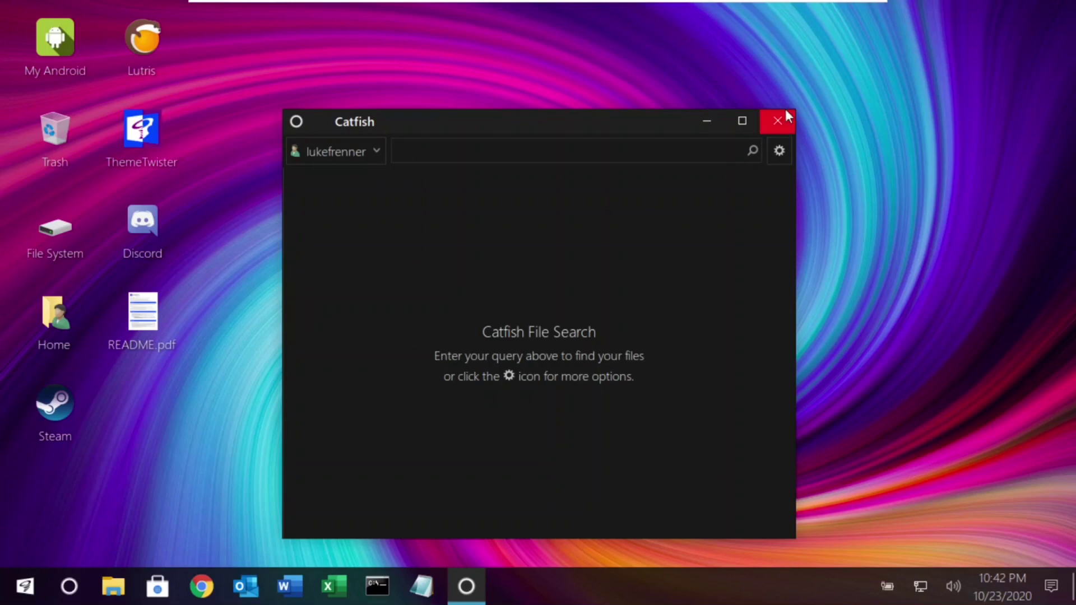
left_click(778, 125)
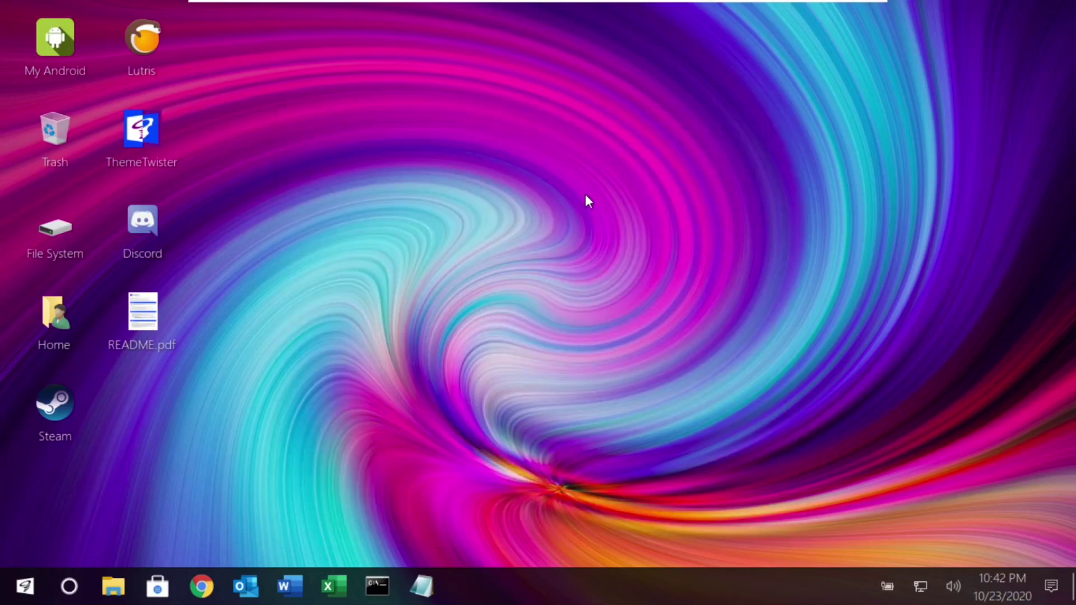
Open the File Manager, view the Downloads folder, return to the home folder, and close the window.
left_click(124, 593)
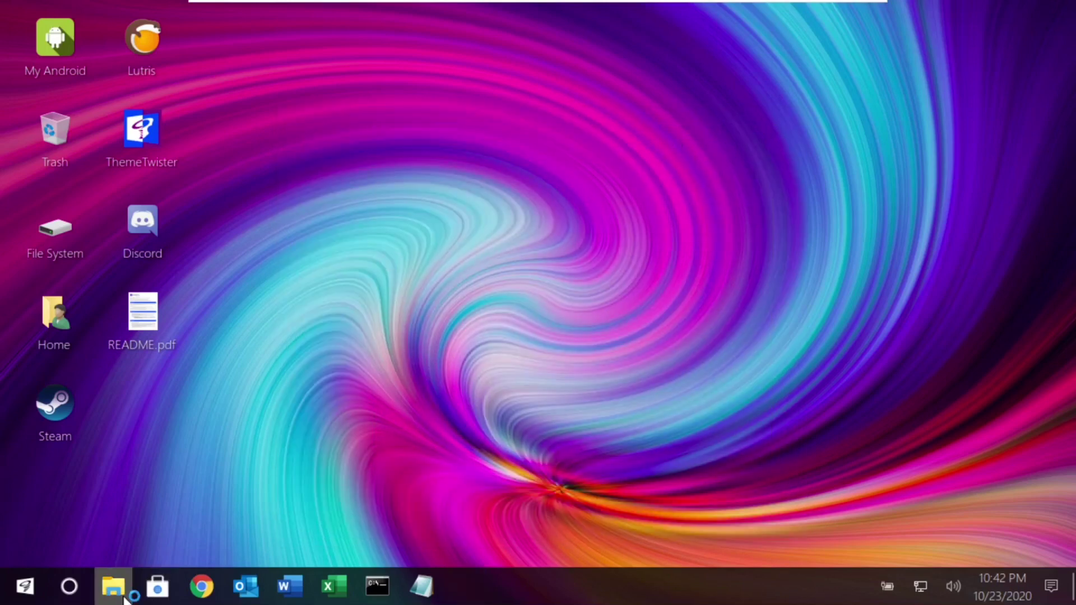
left_click_drag(275, 21, 421, 47)
double_click(539, 143)
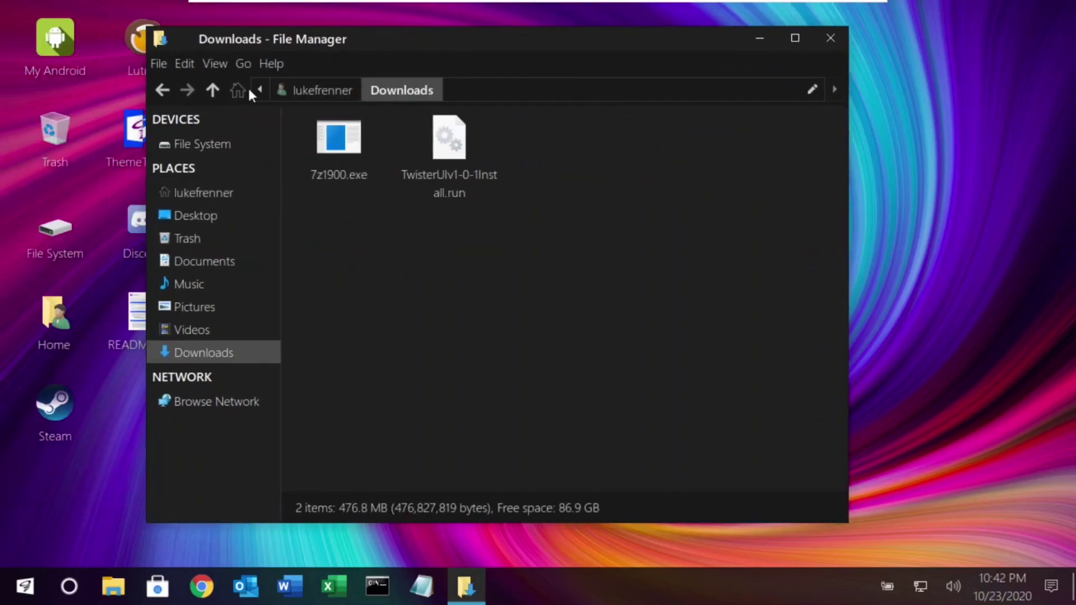
left_click(163, 91)
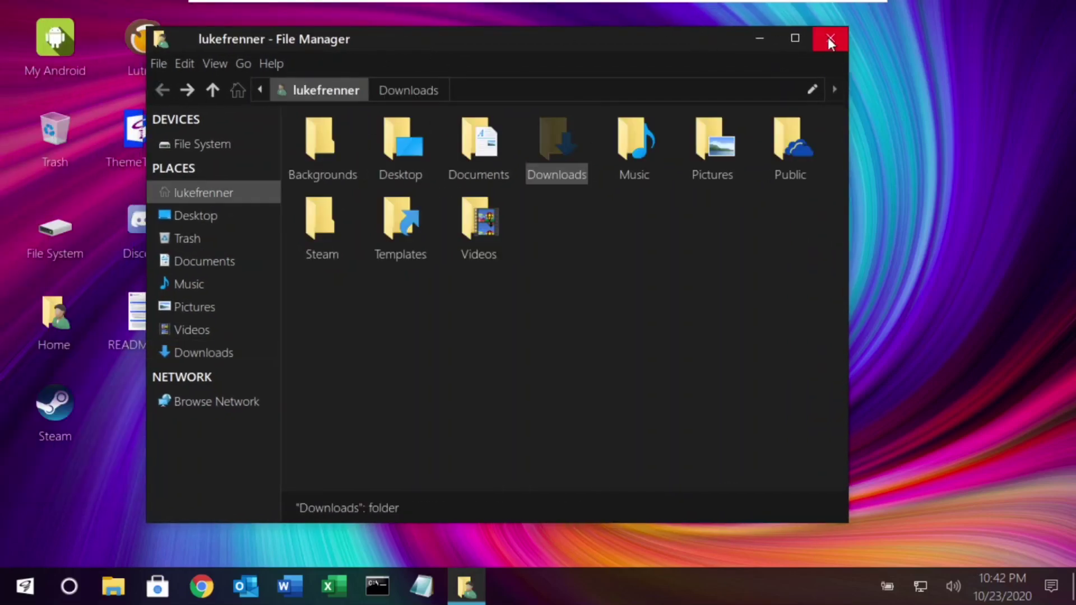
left_click(795, 38)
left_click(1034, 8)
left_click(822, 39)
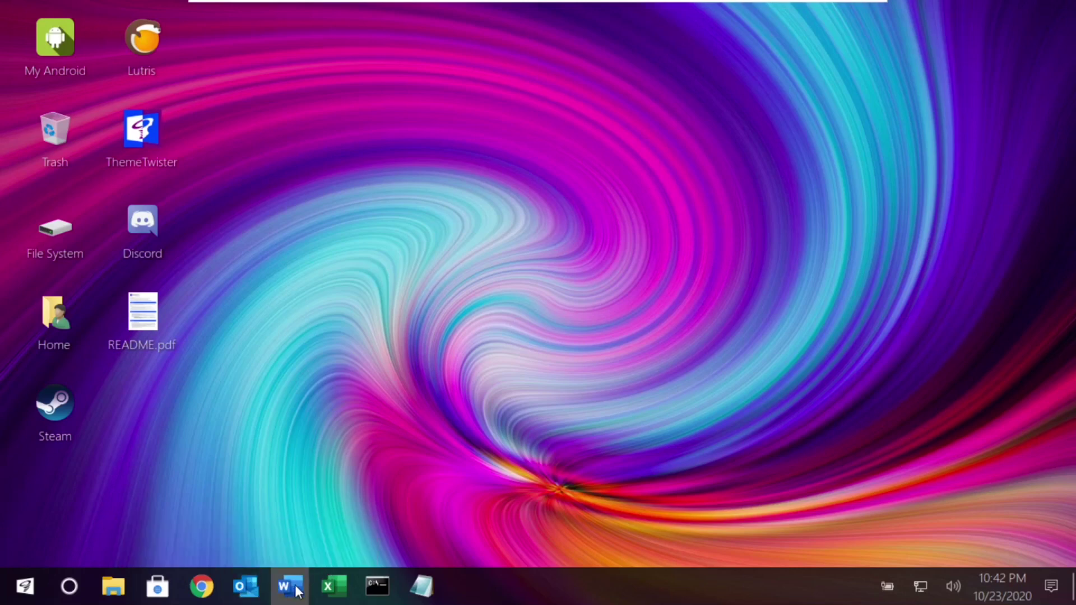
Run neofetch in a new terminal and move the terminal window clear of the desktop icons.
left_click(378, 586)
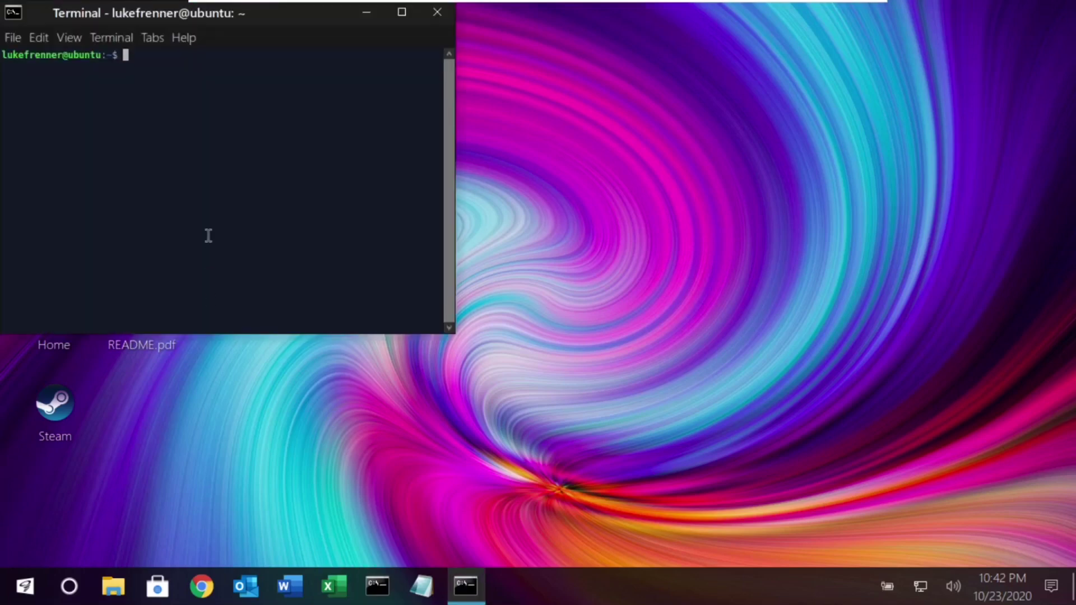
type("neofetch")
key("Return")
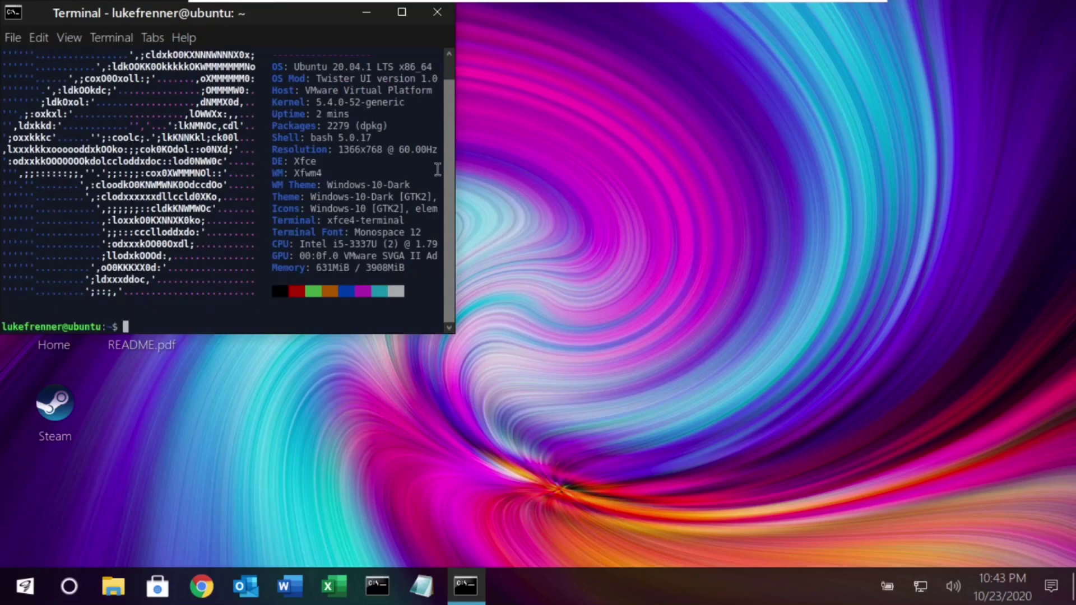
left_click_drag(448, 177, 445, 159)
left_click_drag(259, 18, 505, 64)
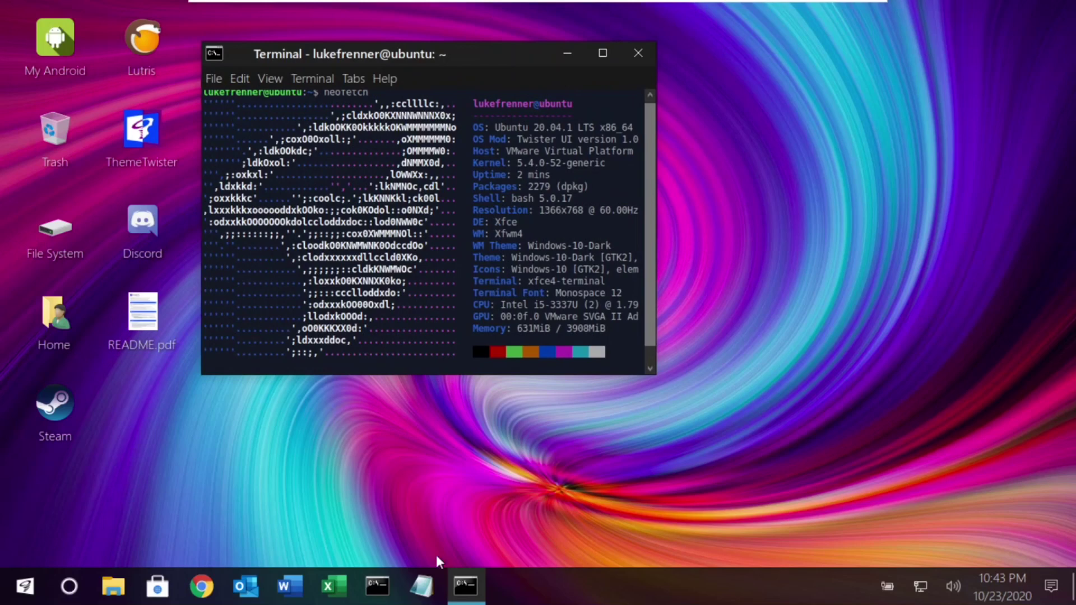
Open the Mousepad text editor for a brief look, and close both it and the terminal.
left_click(424, 595)
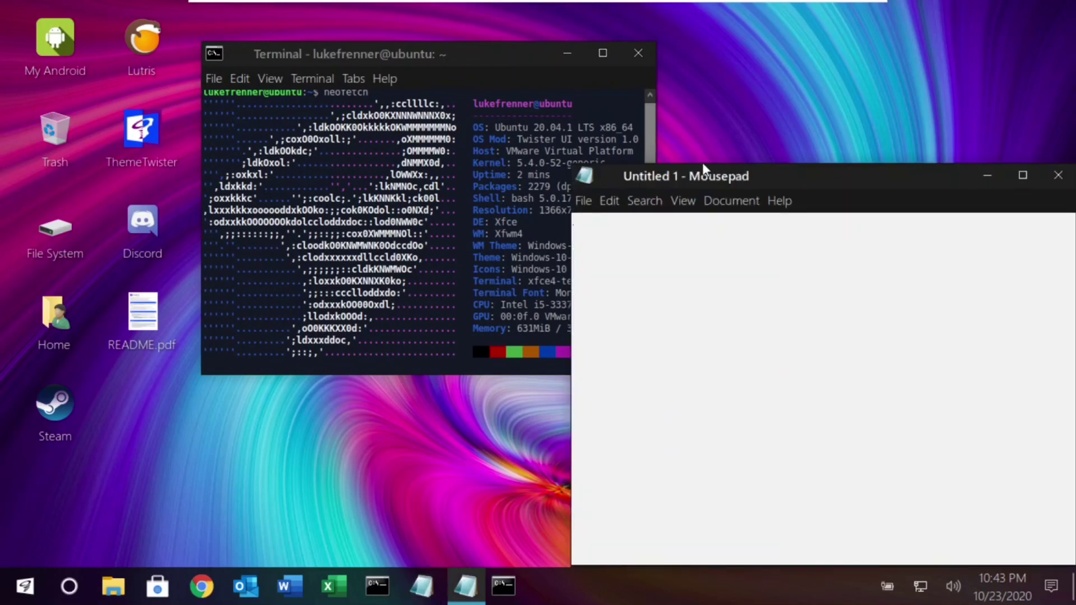
left_click_drag(679, 166, 607, 127)
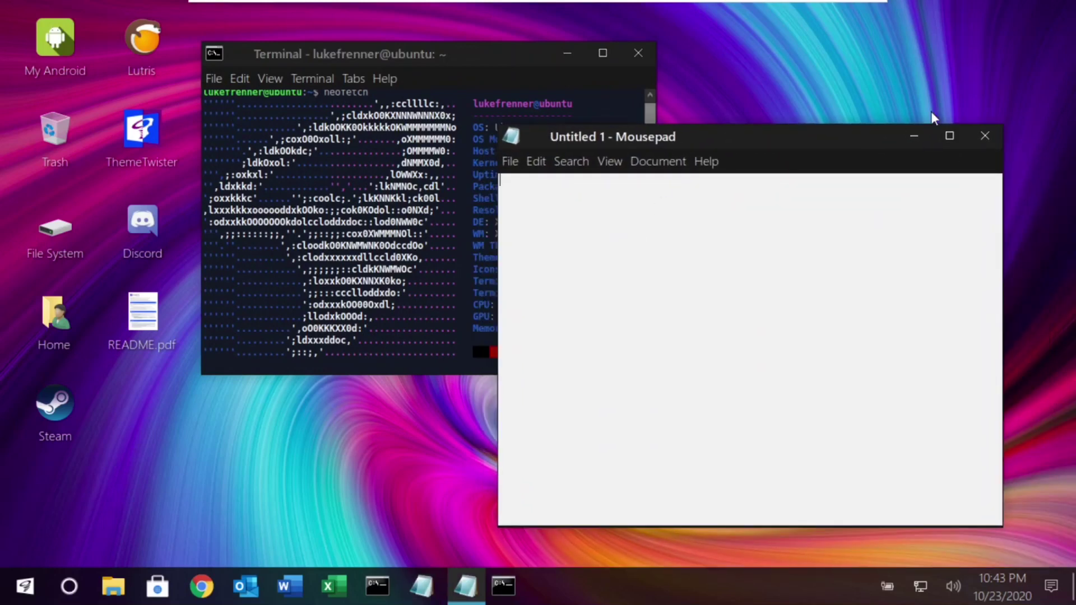
left_click(984, 135)
left_click_drag(487, 61, 840, 42)
left_click(990, 35)
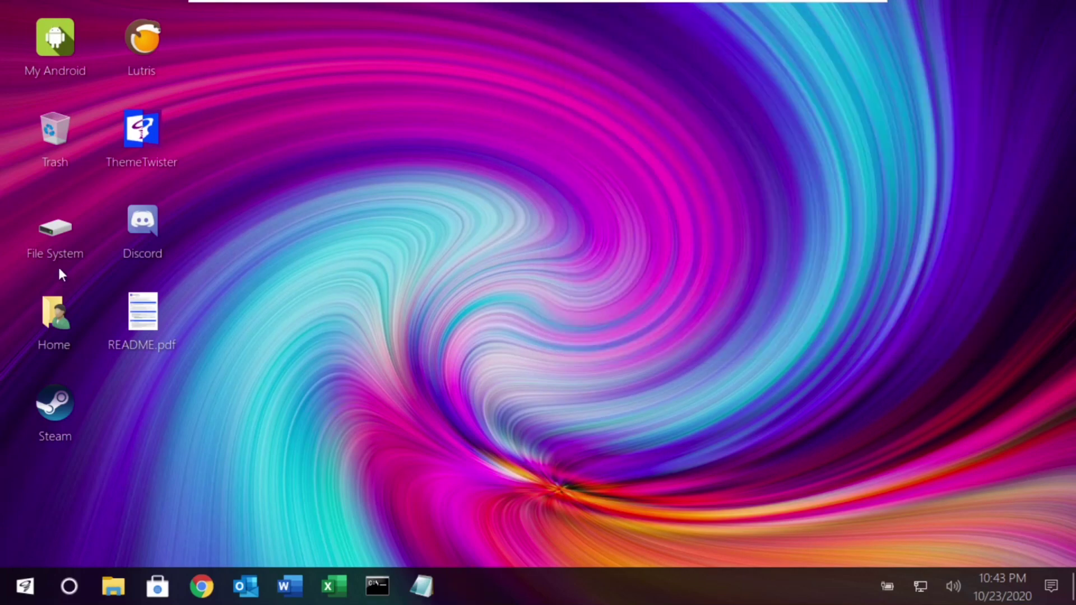
Open the Home folder from the desktop to view its contents, and close it.
double_click(55, 311)
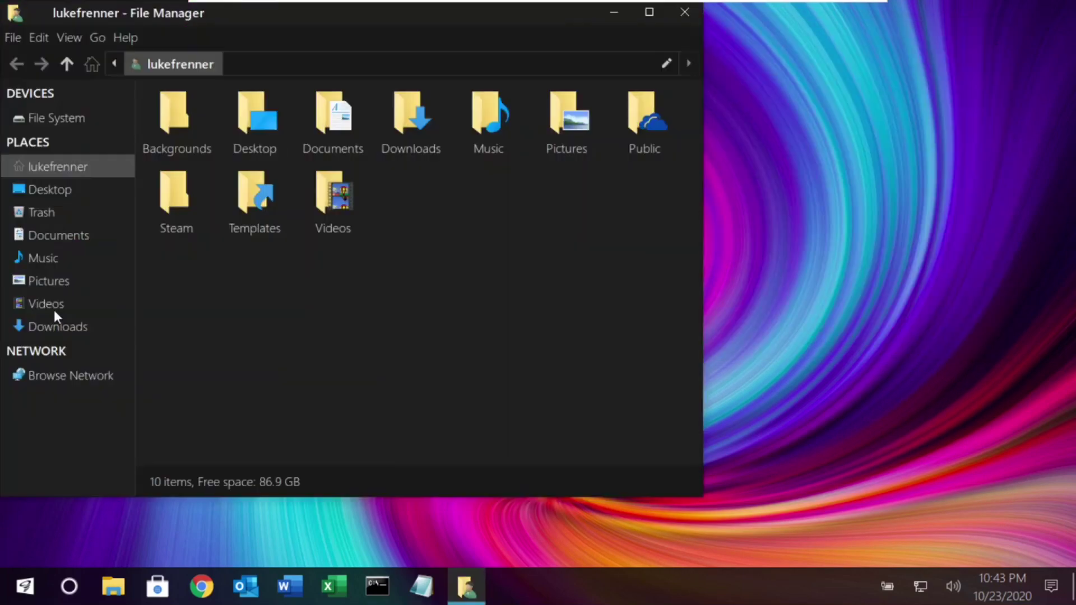
left_click(683, 11)
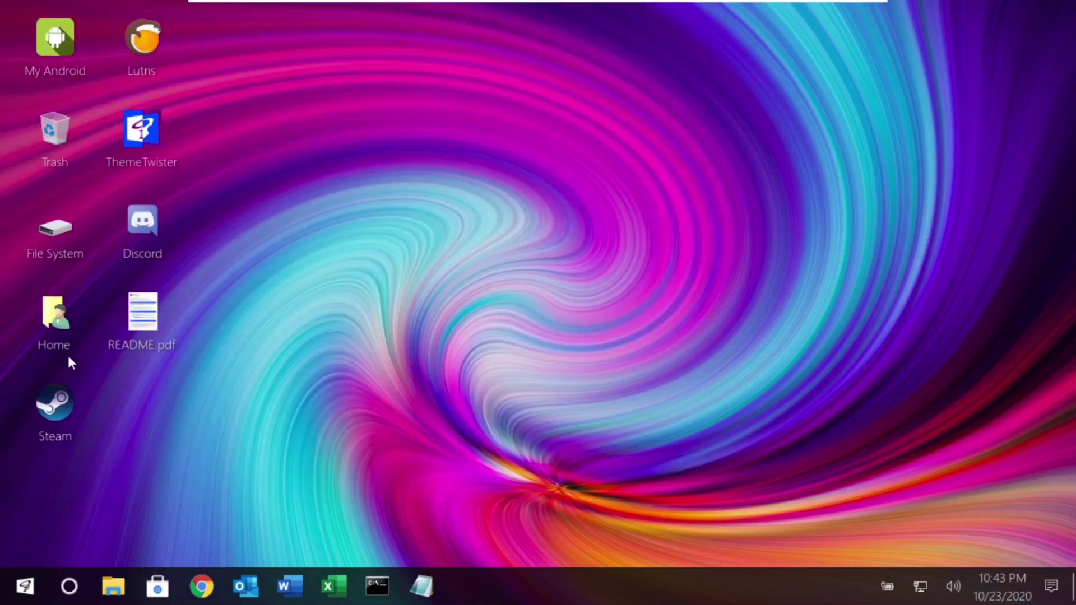
Review the available themes in ThemeTwister and close it without choosing one.
double_click(155, 165)
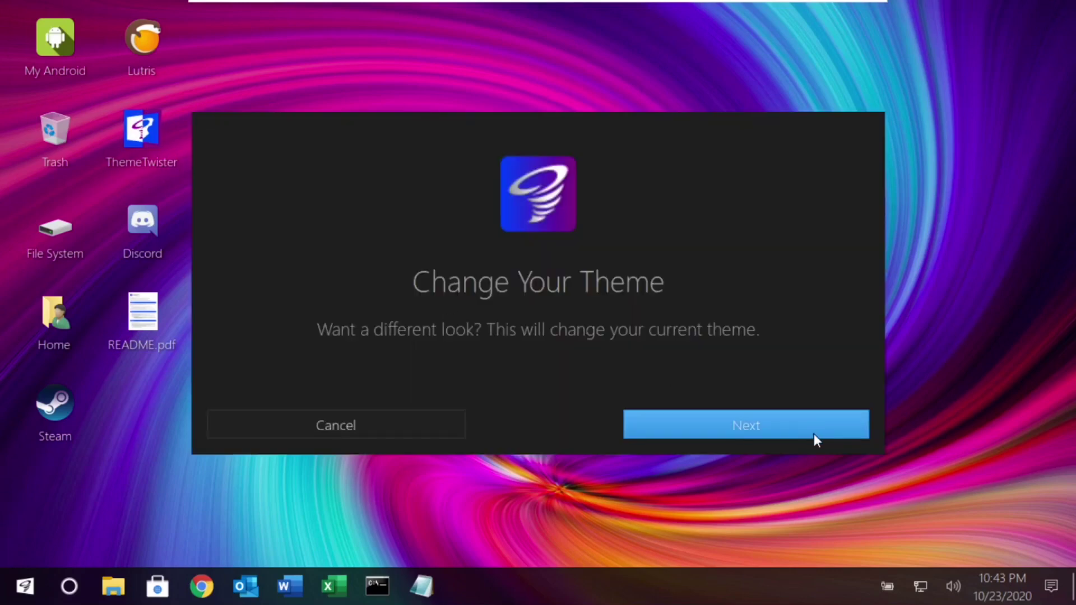
left_click(813, 434)
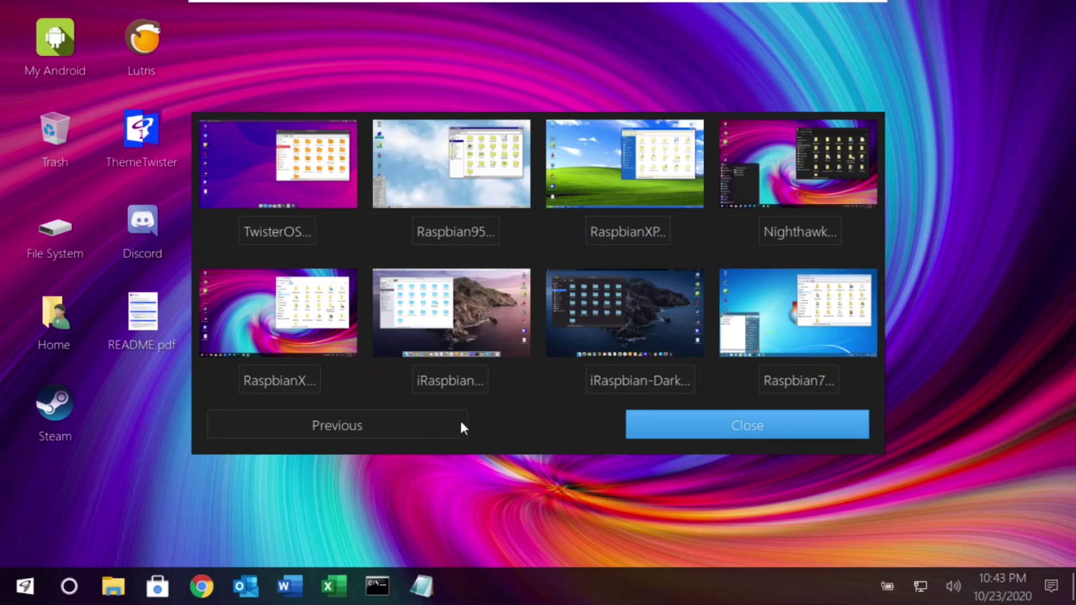
left_click(664, 435)
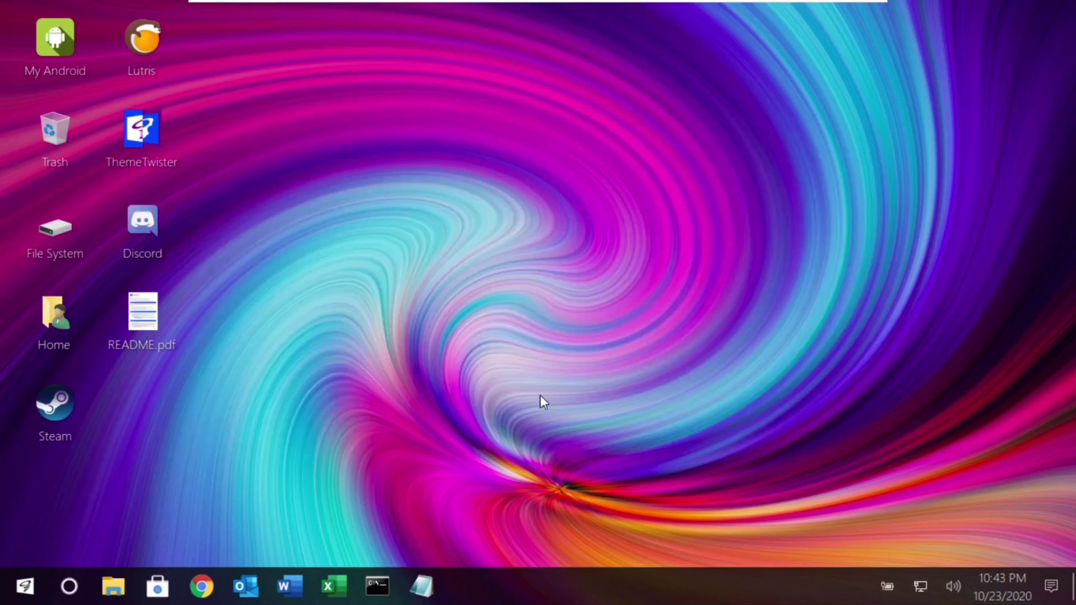